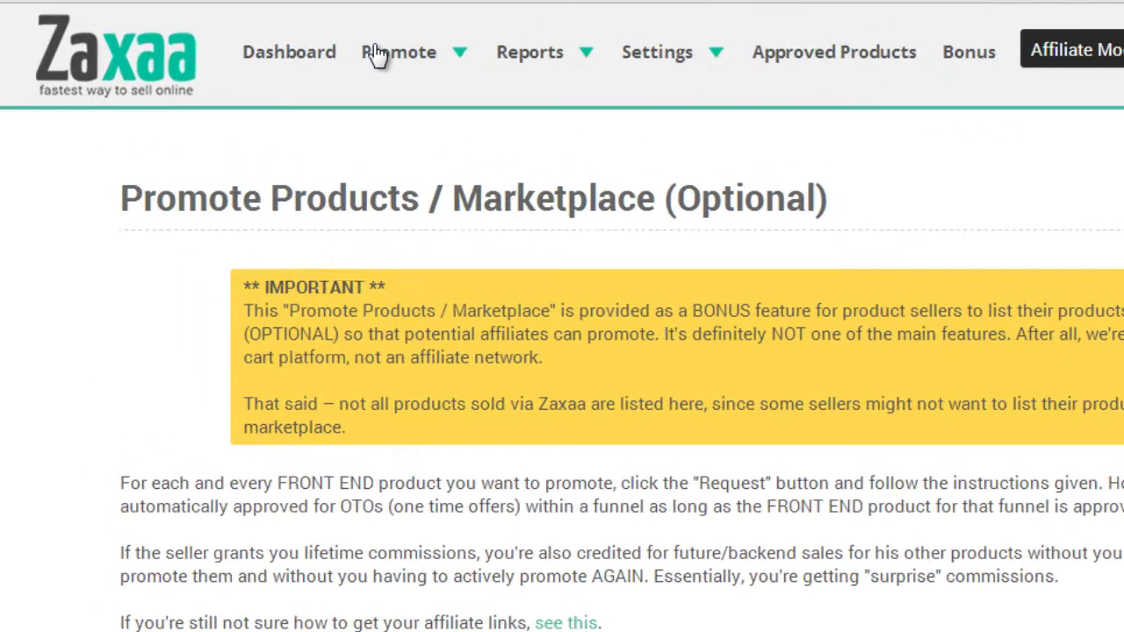
Switch the marketplace search criterion to Seller Name and return it to Product Name
{"action": "left_click", "coordinate": [281, 41]}
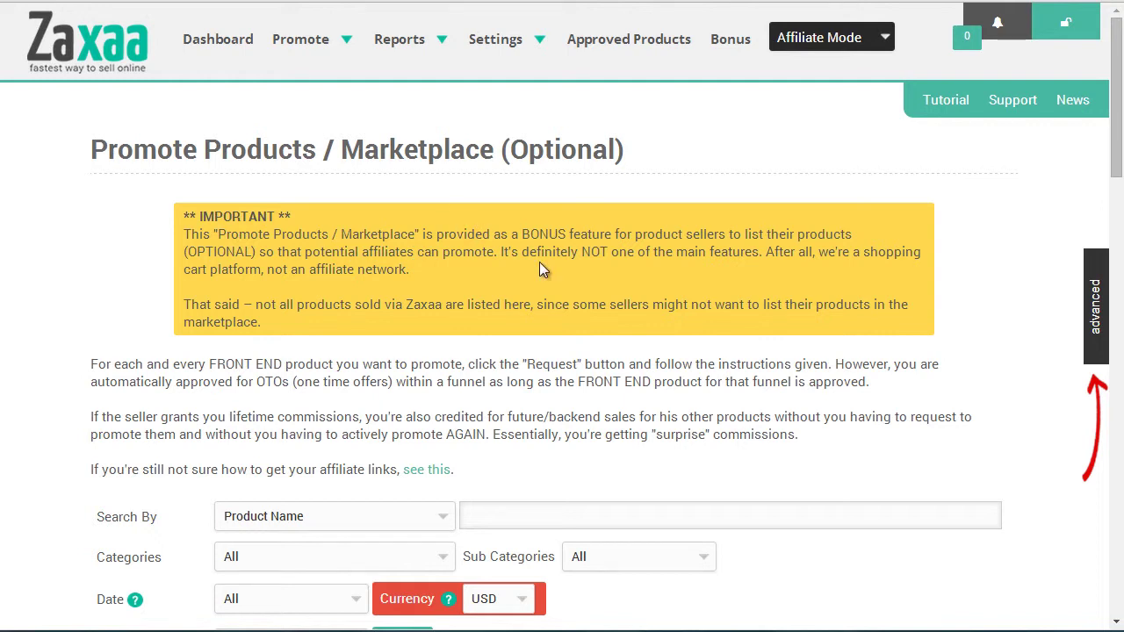
{"action": "scroll", "coordinate": [539, 262], "scroll_direction": "down", "scroll_amount": 2}
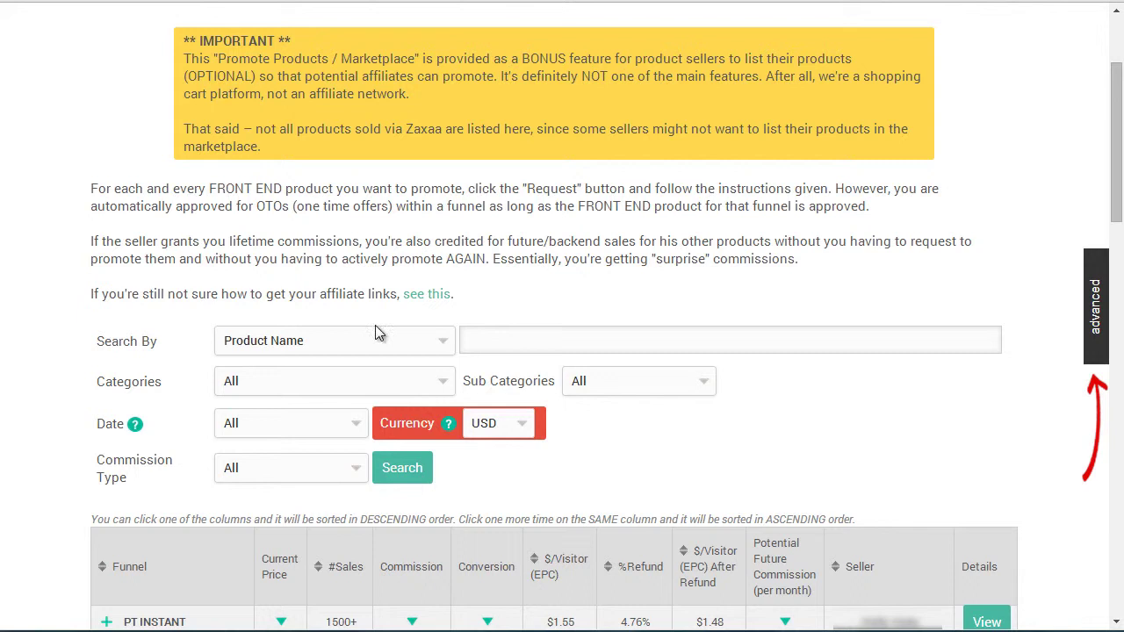
{"action": "left_click", "coordinate": [298, 340]}
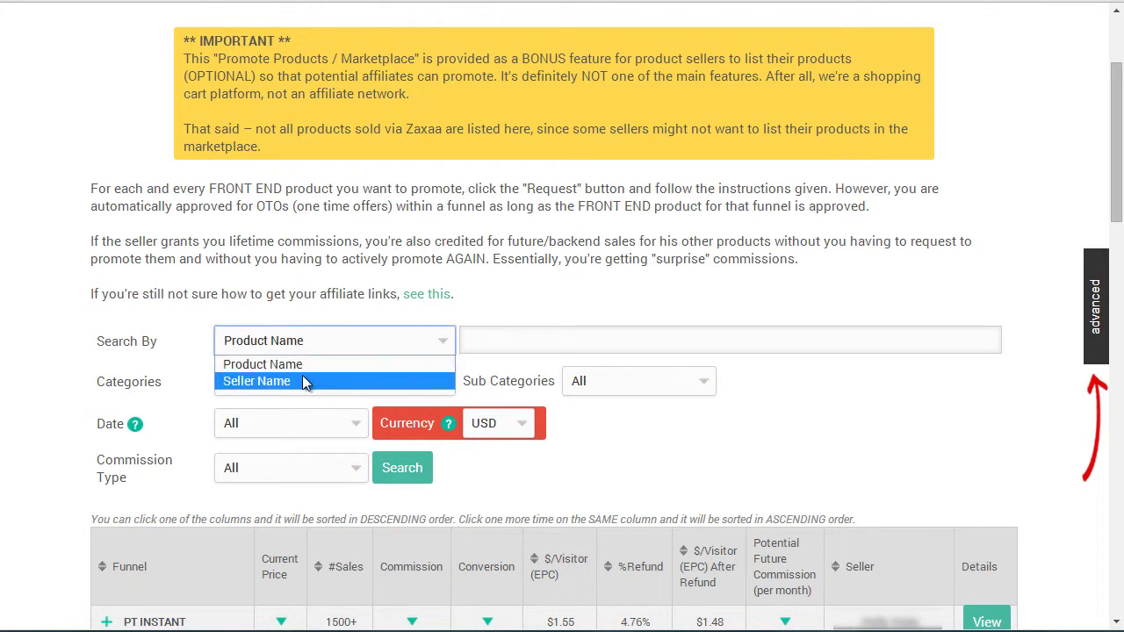
{"action": "left_click", "coordinate": [302, 379]}
{"action": "left_click", "coordinate": [306, 347]}
{"action": "left_click", "coordinate": [306, 364]}
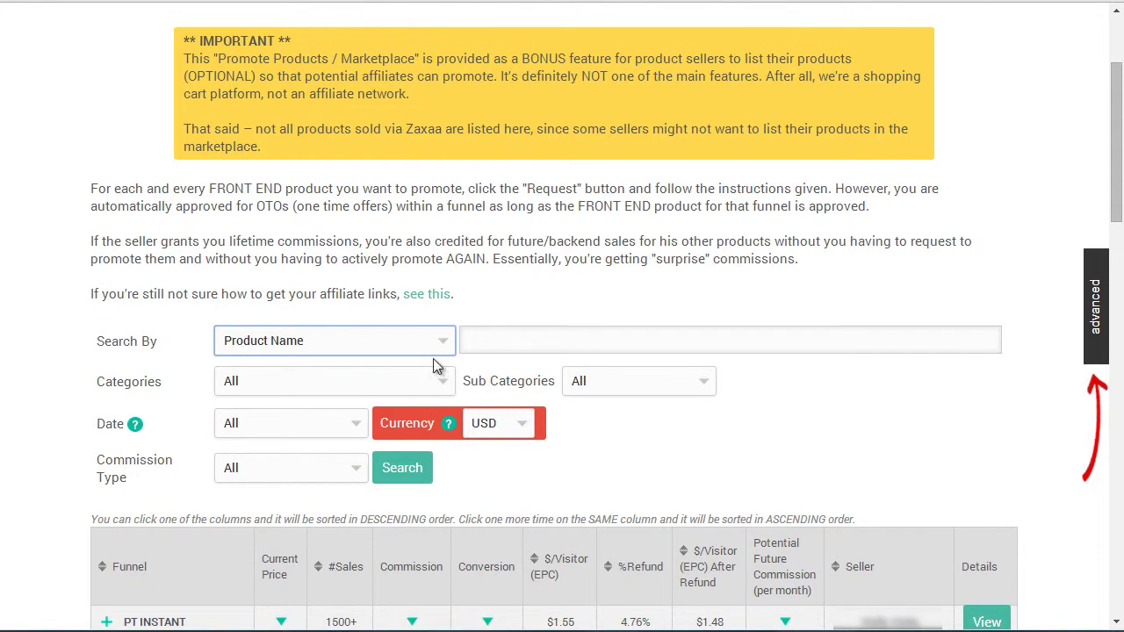
Set the product category filter to Business, covering all sub categories
{"action": "left_click", "coordinate": [272, 379]}
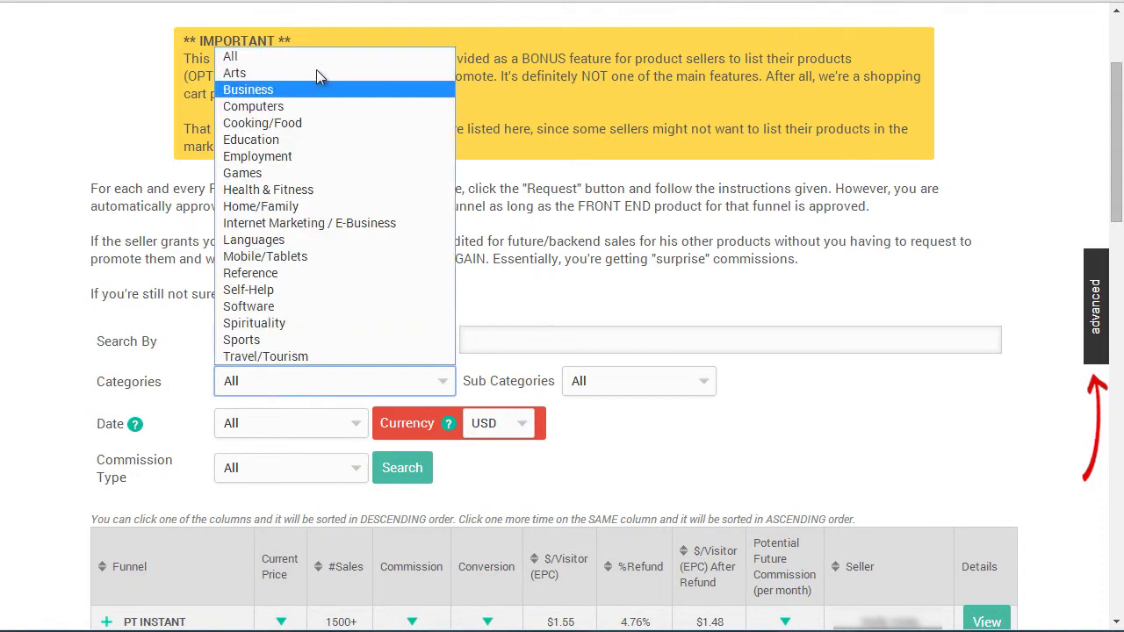
{"action": "left_click", "coordinate": [640, 374]}
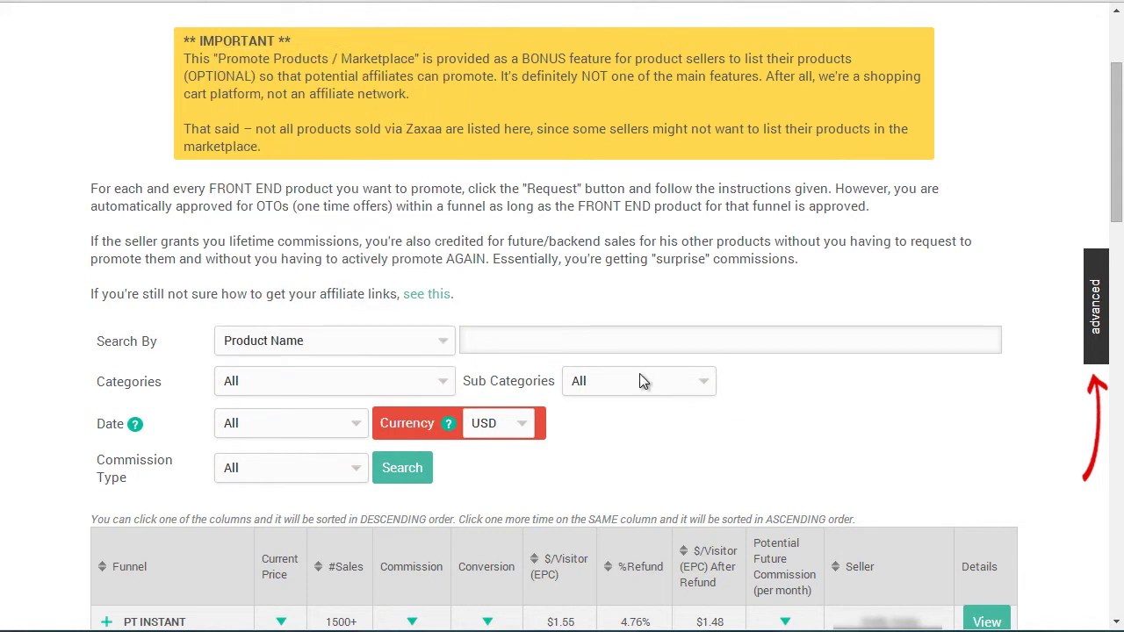
{"action": "left_click", "coordinate": [640, 375]}
{"action": "left_click", "coordinate": [640, 380]}
{"action": "left_click", "coordinate": [359, 381]}
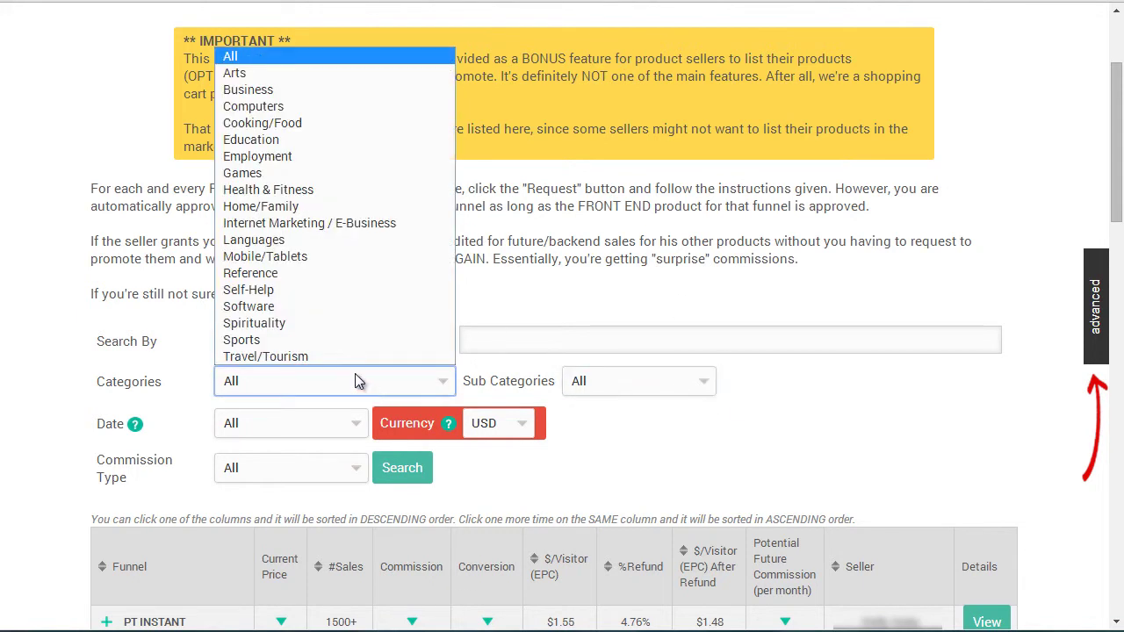
{"action": "left_click", "coordinate": [348, 90]}
{"action": "left_click", "coordinate": [609, 388]}
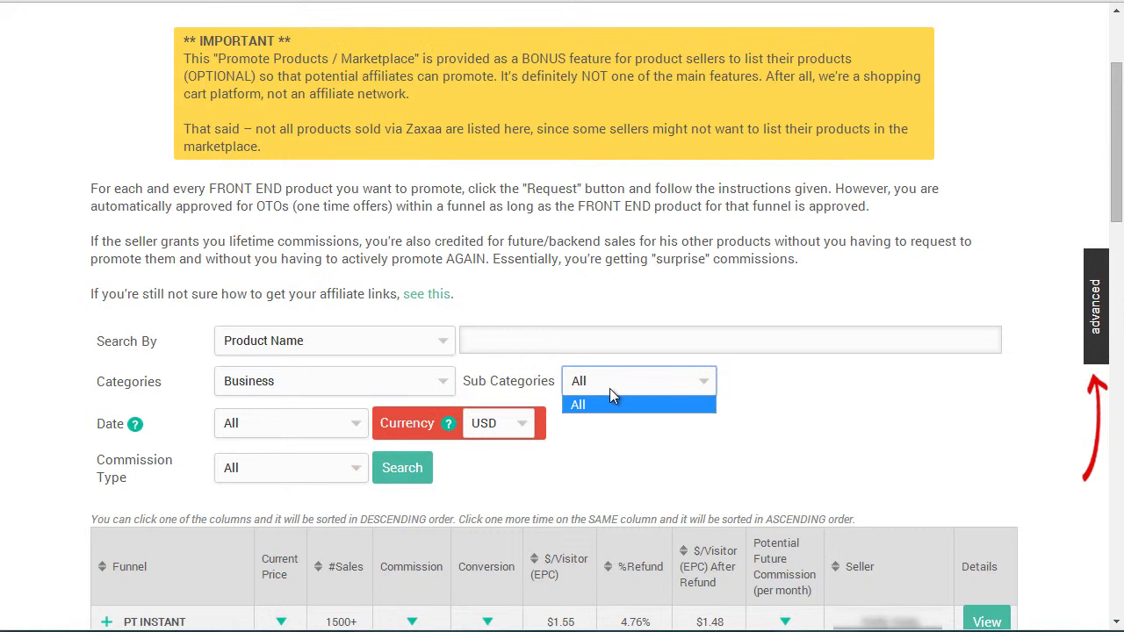
{"action": "left_click", "coordinate": [610, 388]}
{"action": "left_click", "coordinate": [665, 402]}
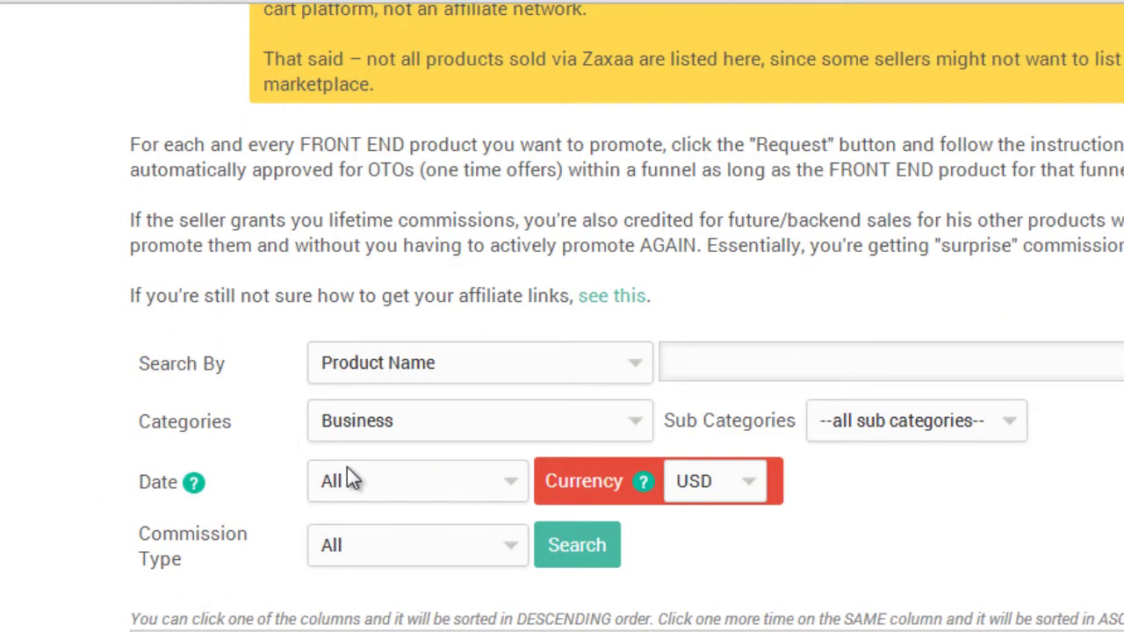
Try the exact date option and set the date filter to Last 7 Days
{"action": "left_click", "coordinate": [347, 485]}
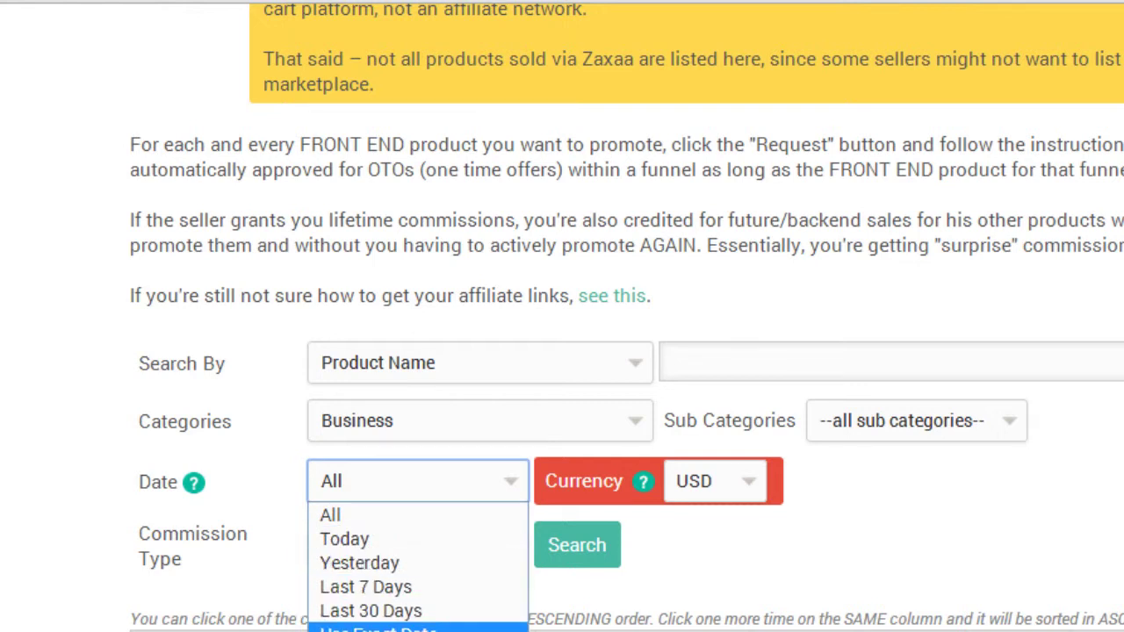
{"action": "left_click", "coordinate": [378, 627]}
{"action": "left_click", "coordinate": [365, 488]}
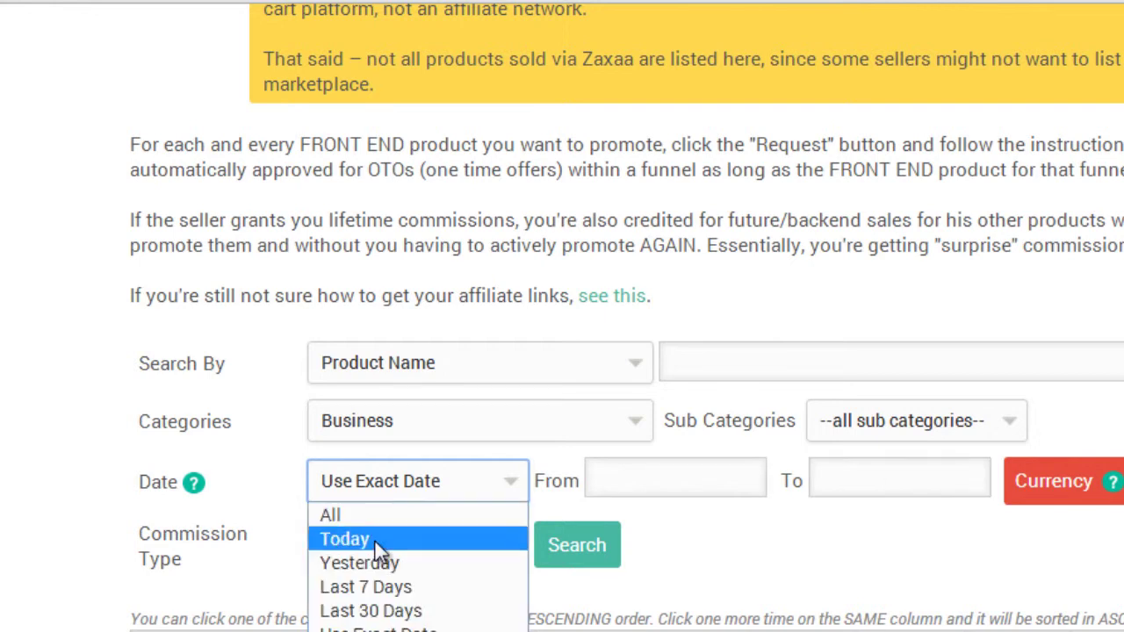
{"action": "left_click", "coordinate": [369, 587]}
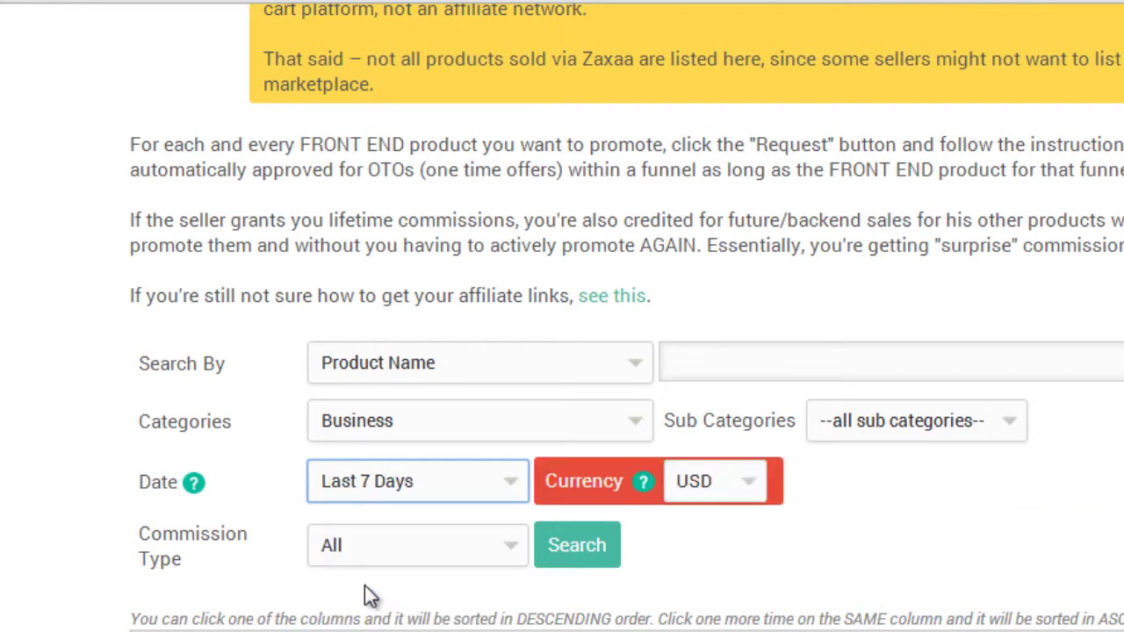
Examine the available currency and commission type options without changing the filters
{"action": "left_click", "coordinate": [757, 481]}
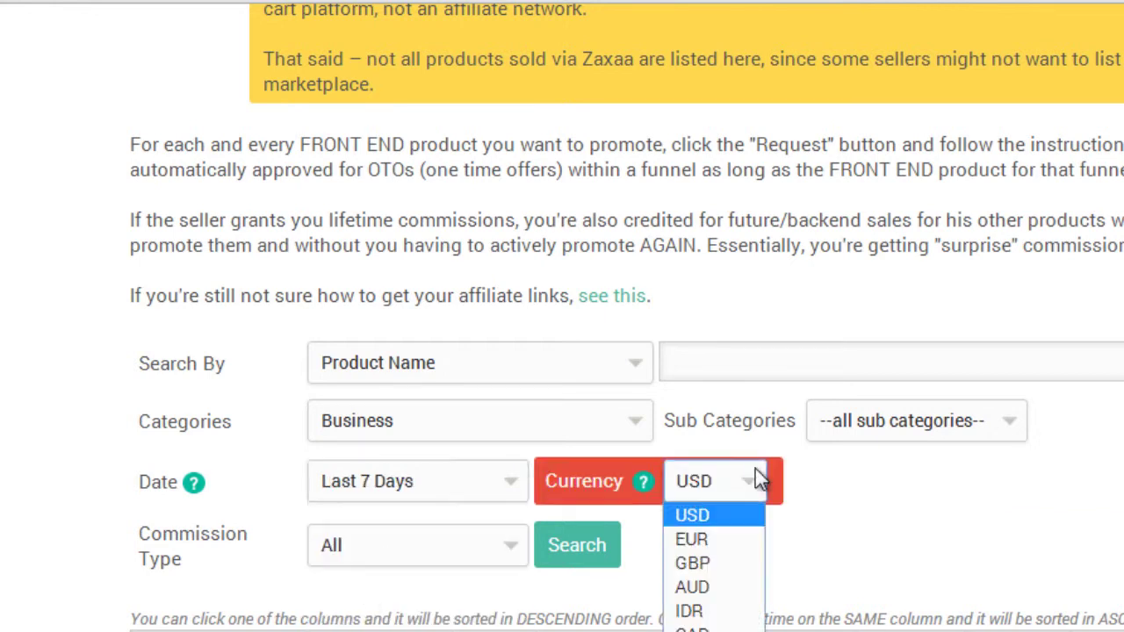
{"action": "left_click", "coordinate": [470, 563]}
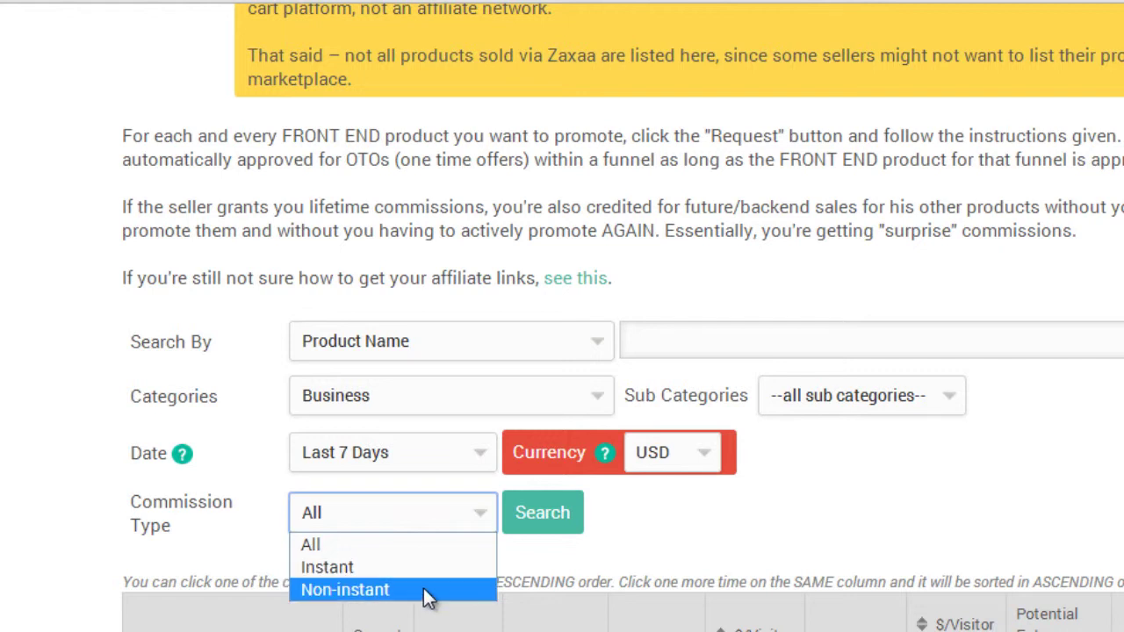
{"action": "left_click", "coordinate": [763, 518]}
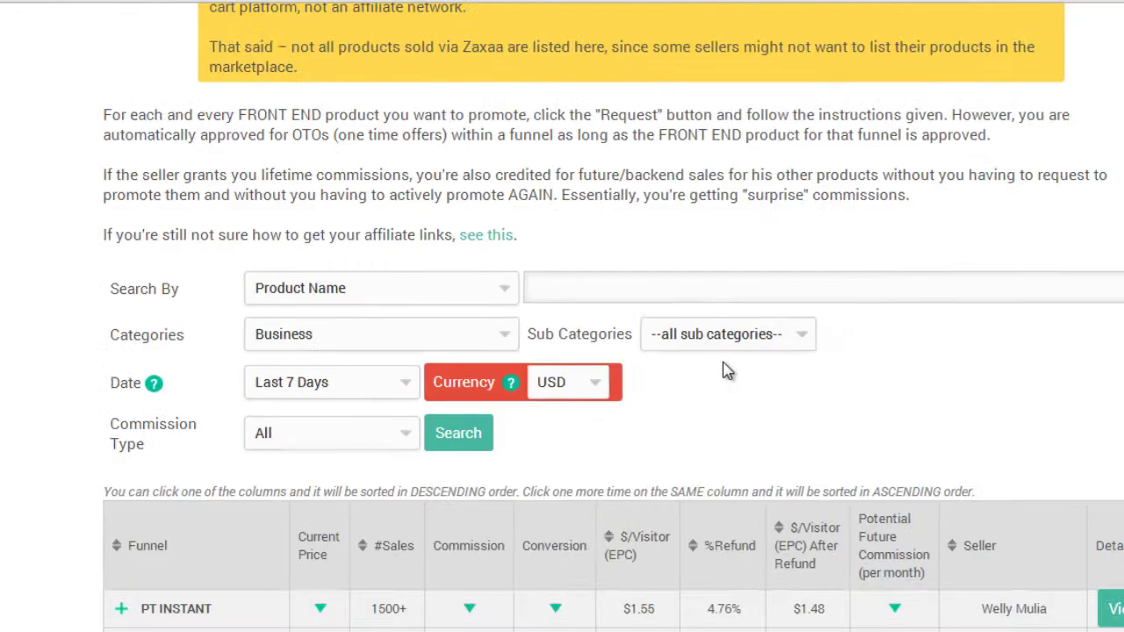
Expand the PT Instant funnel in the product list to examine its front end and OTO statistics
{"action": "scroll", "coordinate": [728, 371], "scroll_direction": "down", "scroll_amount": 4}
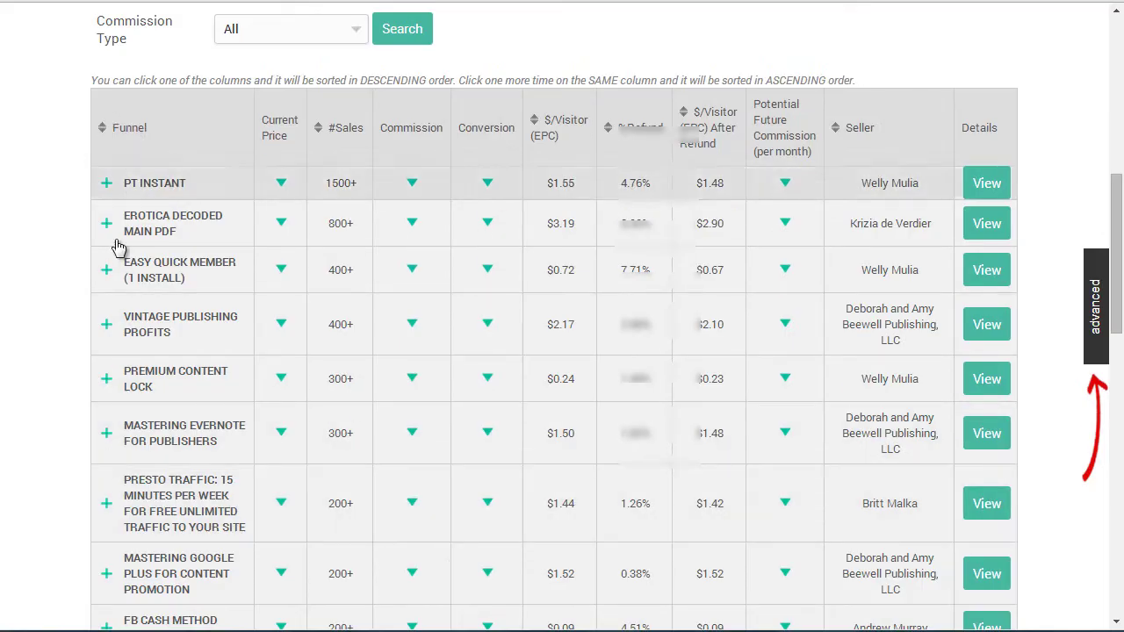
{"action": "double_click", "coordinate": [130, 183]}
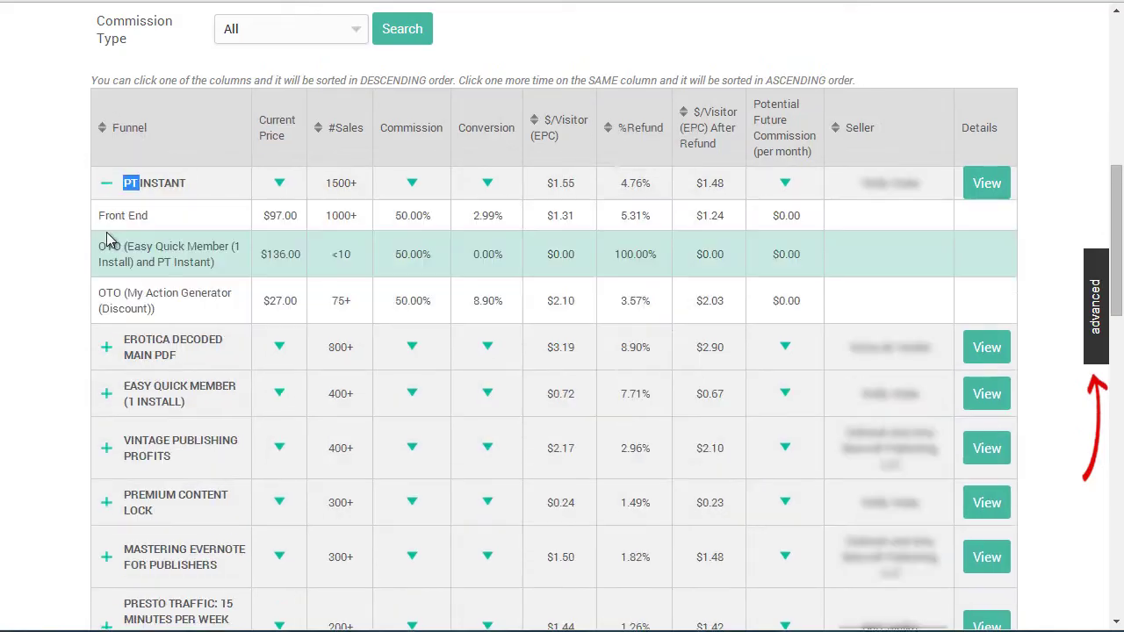
{"action": "left_click", "coordinate": [49, 207]}
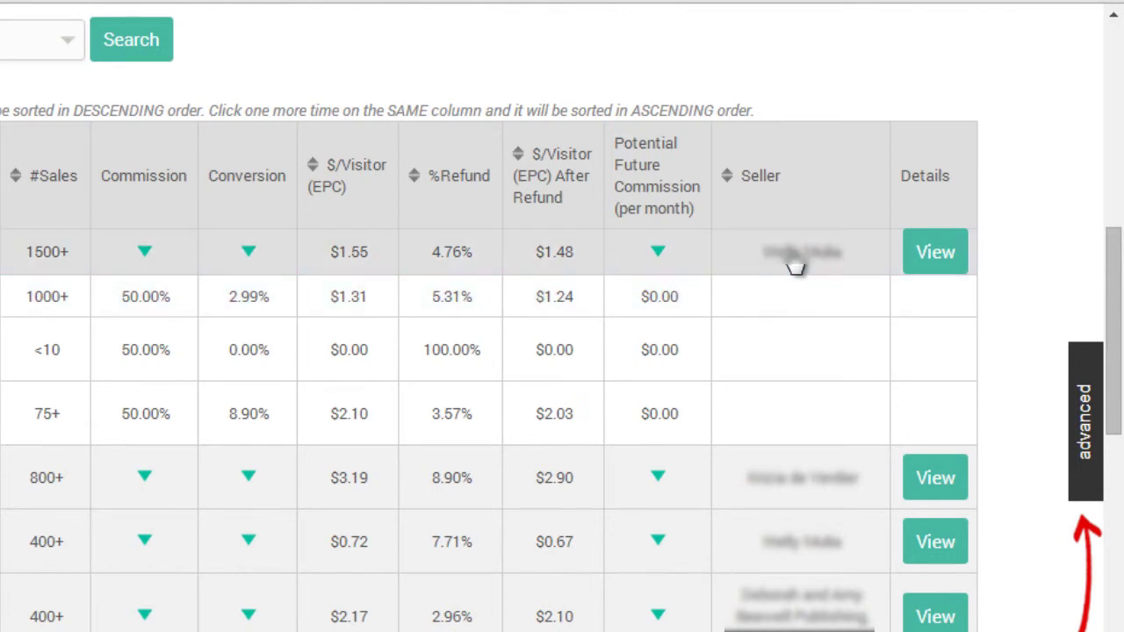
Open the PT Instant affiliate page, browse the product's sales page and close the sales page
{"action": "left_click", "coordinate": [936, 259]}
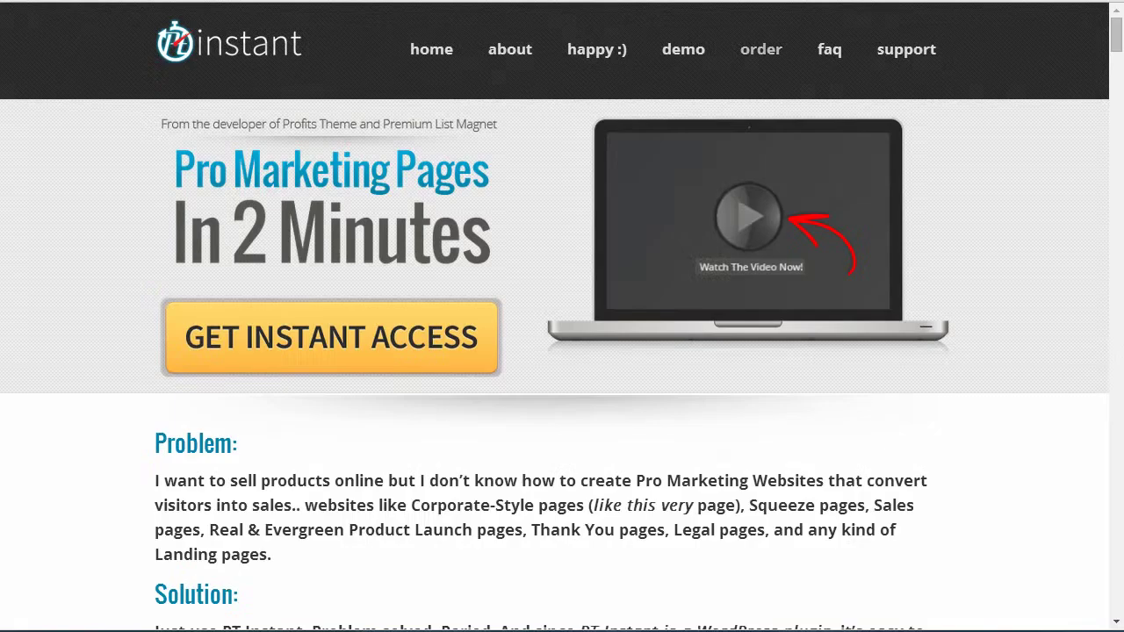
{"action": "scroll", "coordinate": [527, 314], "scroll_direction": "down", "scroll_amount": 6}
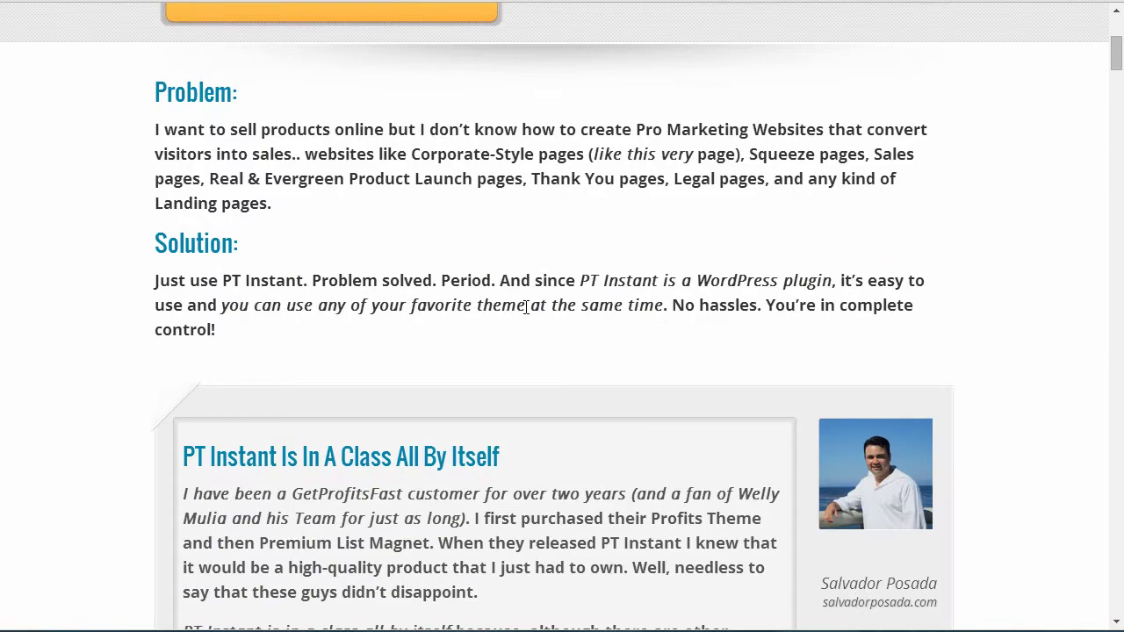
{"action": "scroll", "coordinate": [495, 297], "scroll_direction": "up", "scroll_amount": 3}
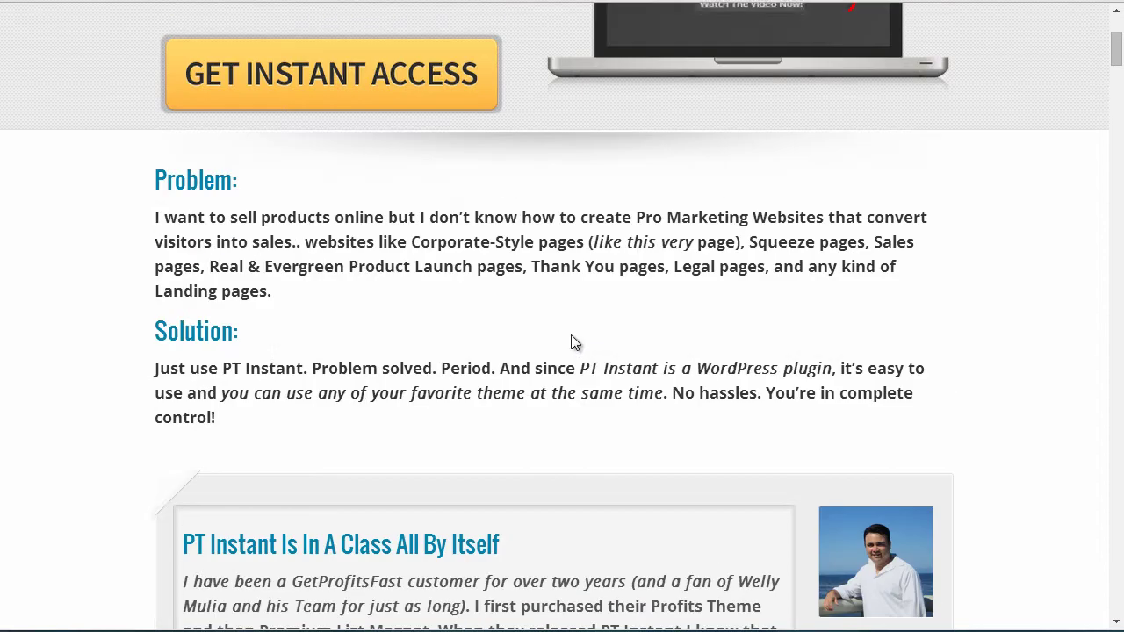
{"action": "scroll", "coordinate": [571, 334], "scroll_direction": "up", "scroll_amount": 3}
{"action": "key", "text": "ctrl+w"}
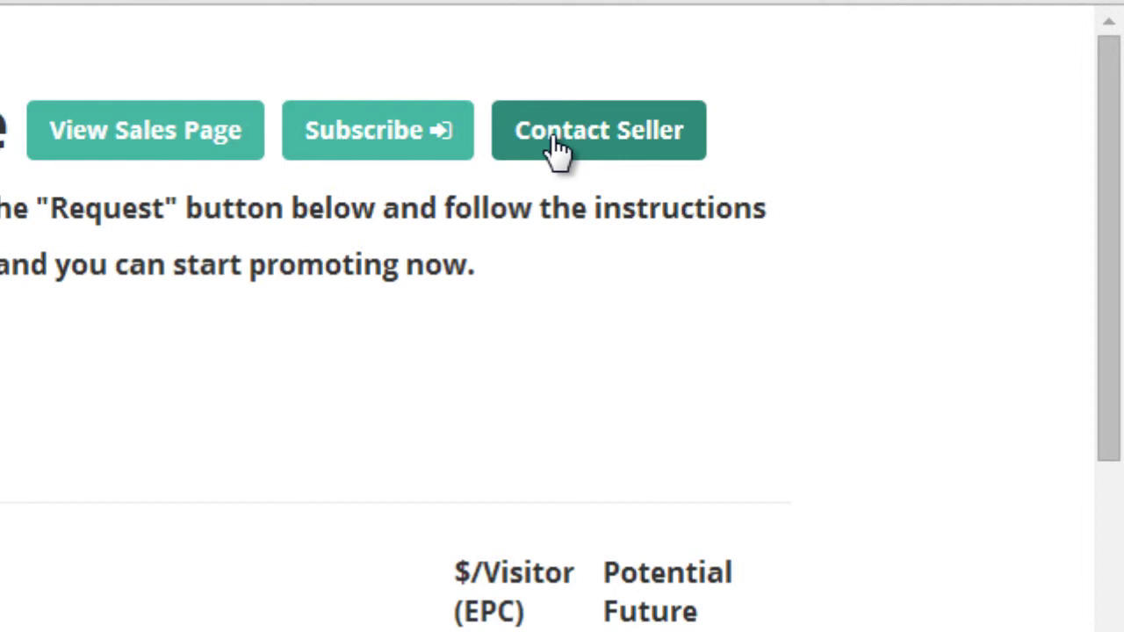
Read through the PT Instant affiliate page down to the affiliate promotion tools and return to its beginning
{"action": "scroll", "coordinate": [553, 145], "scroll_direction": "down", "scroll_amount": 5}
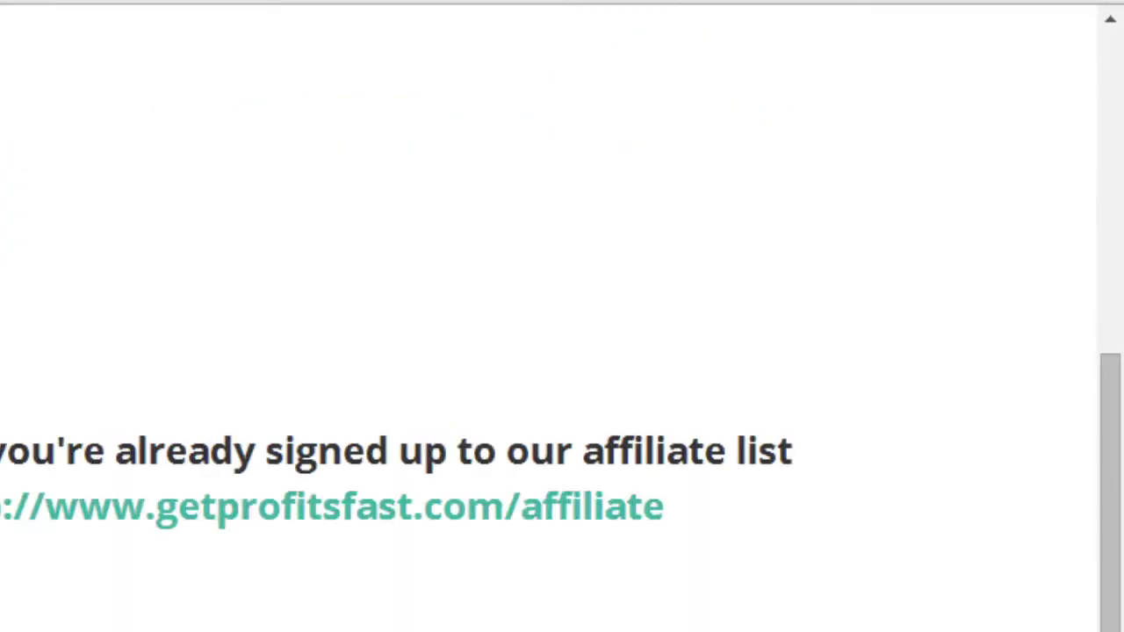
{"action": "scroll", "coordinate": [289, 364], "scroll_direction": "down", "scroll_amount": 3}
{"action": "scroll", "coordinate": [496, 278], "scroll_direction": "down", "scroll_amount": 3}
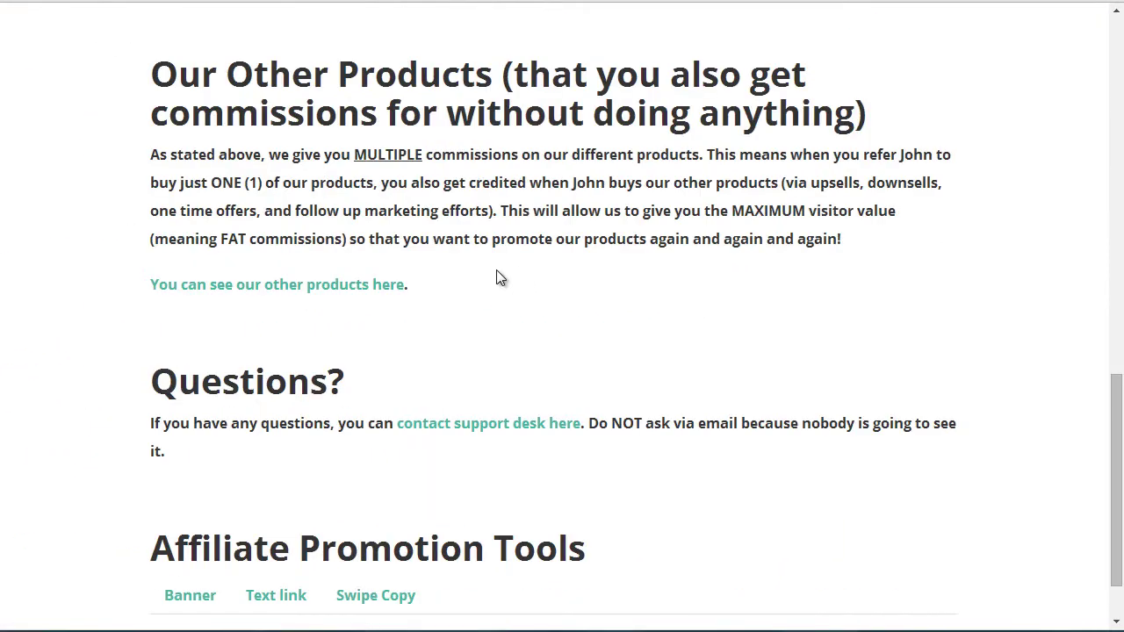
{"action": "scroll", "coordinate": [496, 277], "scroll_direction": "up", "scroll_amount": 15}
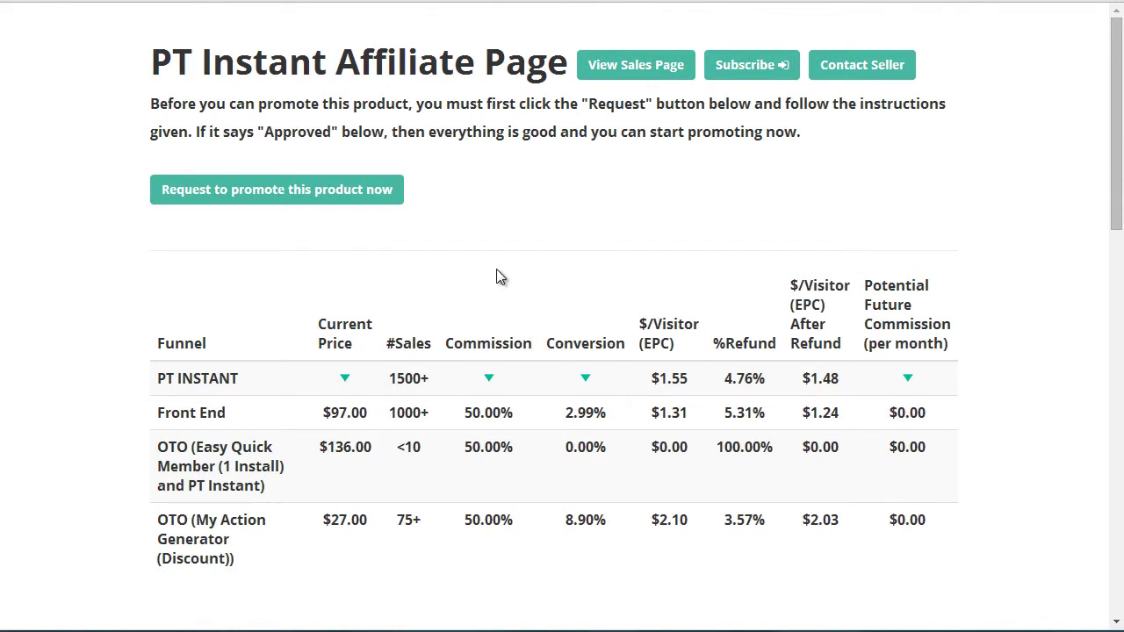
Request approval to promote PT Instant and return to its affiliate page
{"action": "left_click", "coordinate": [334, 190]}
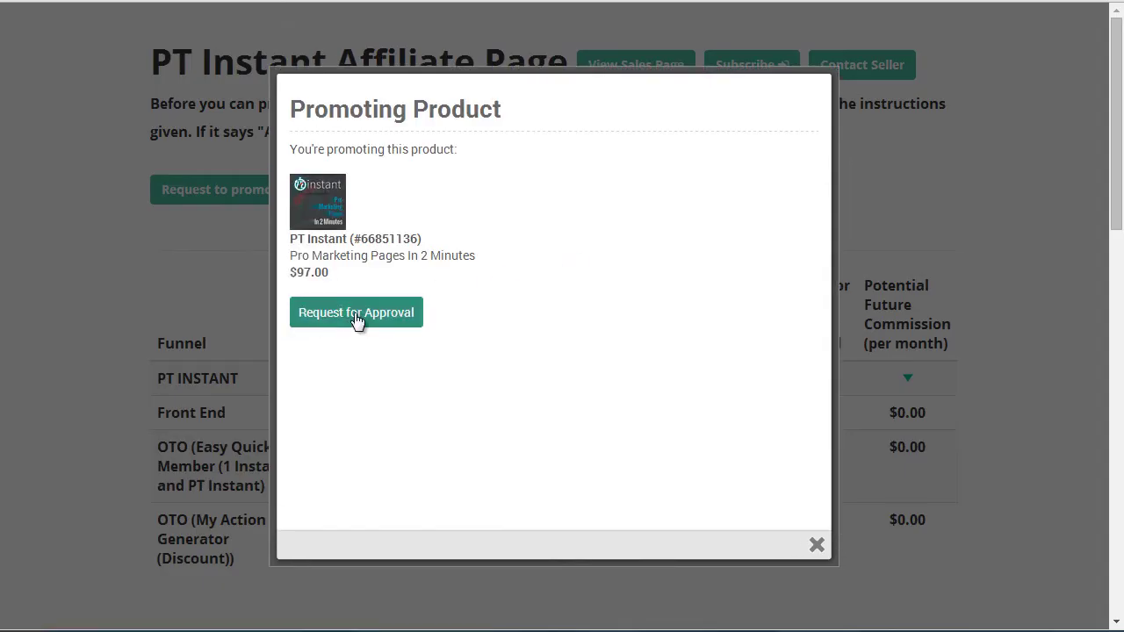
{"action": "left_click", "coordinate": [357, 318]}
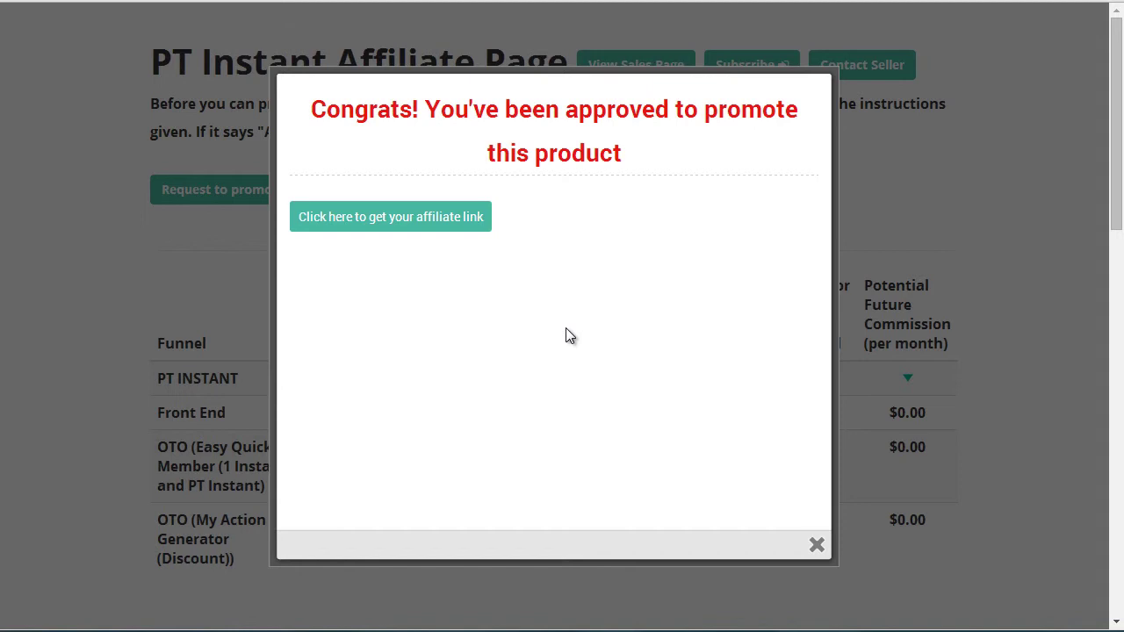
{"action": "left_click", "coordinate": [441, 213]}
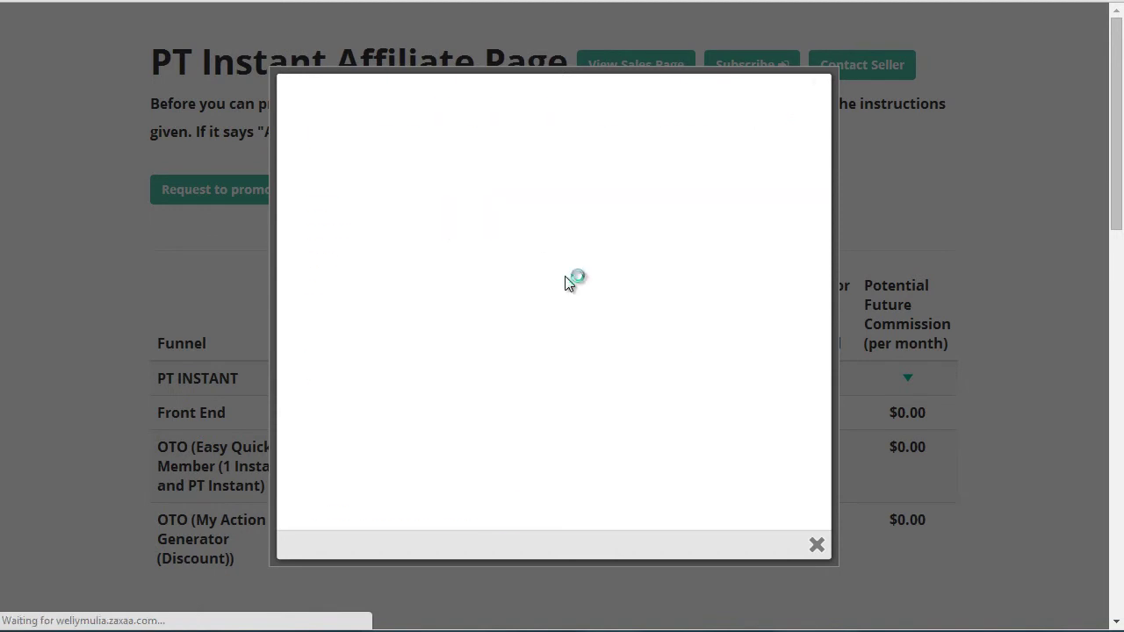
{"action": "key", "text": "Escape"}
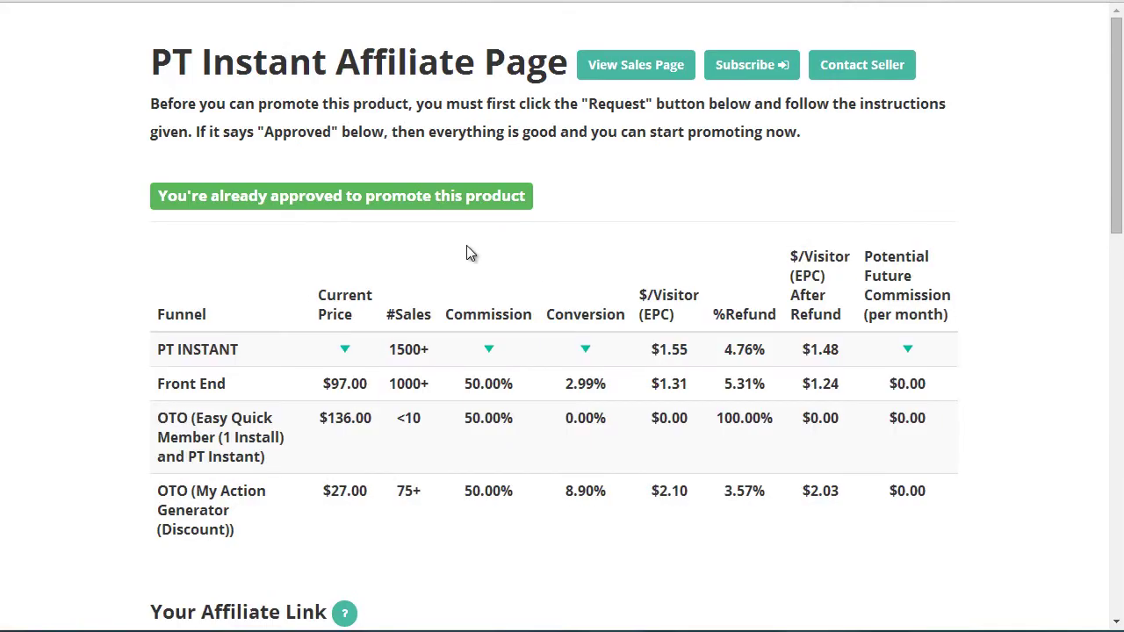
Copy the personal affiliate link for PT Instant
{"action": "scroll", "coordinate": [466, 253], "scroll_direction": "down", "scroll_amount": 4}
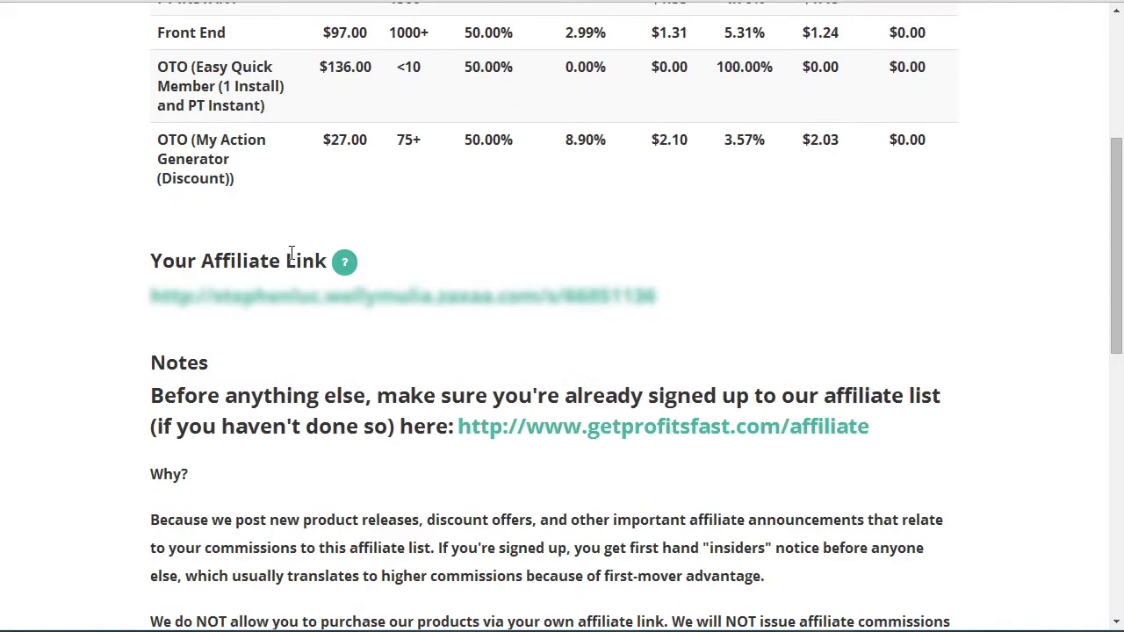
{"action": "left_click_drag", "start_coordinate": [664, 298], "coordinate": [178, 314]}
{"action": "right_click", "coordinate": [178, 315]}
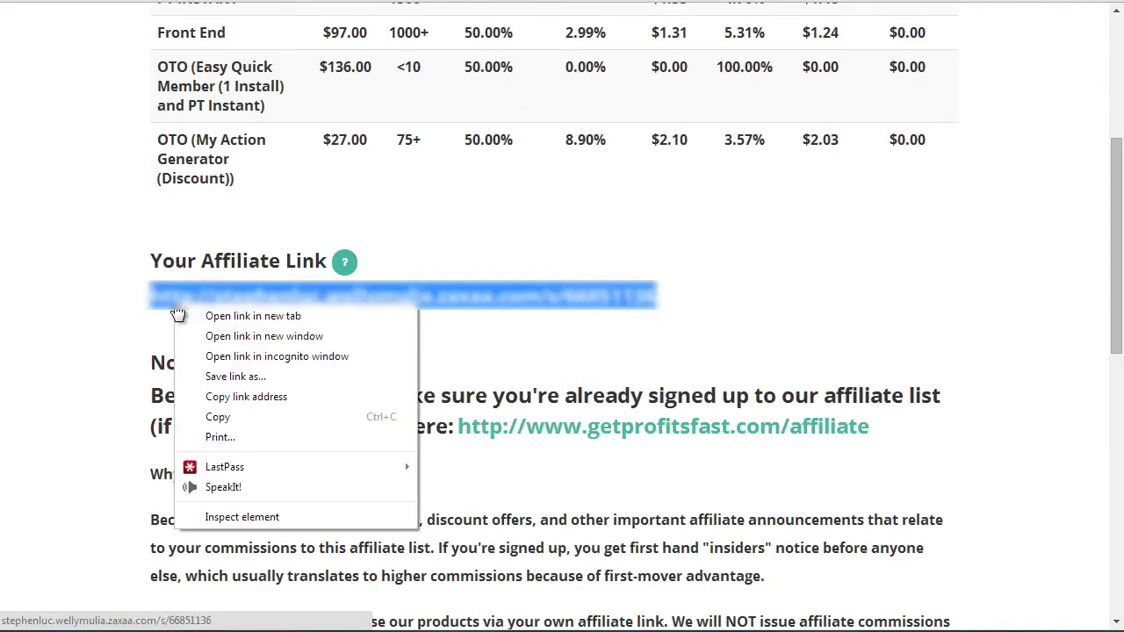
{"action": "left_click", "coordinate": [220, 417]}
{"action": "left_click", "coordinate": [367, 394]}
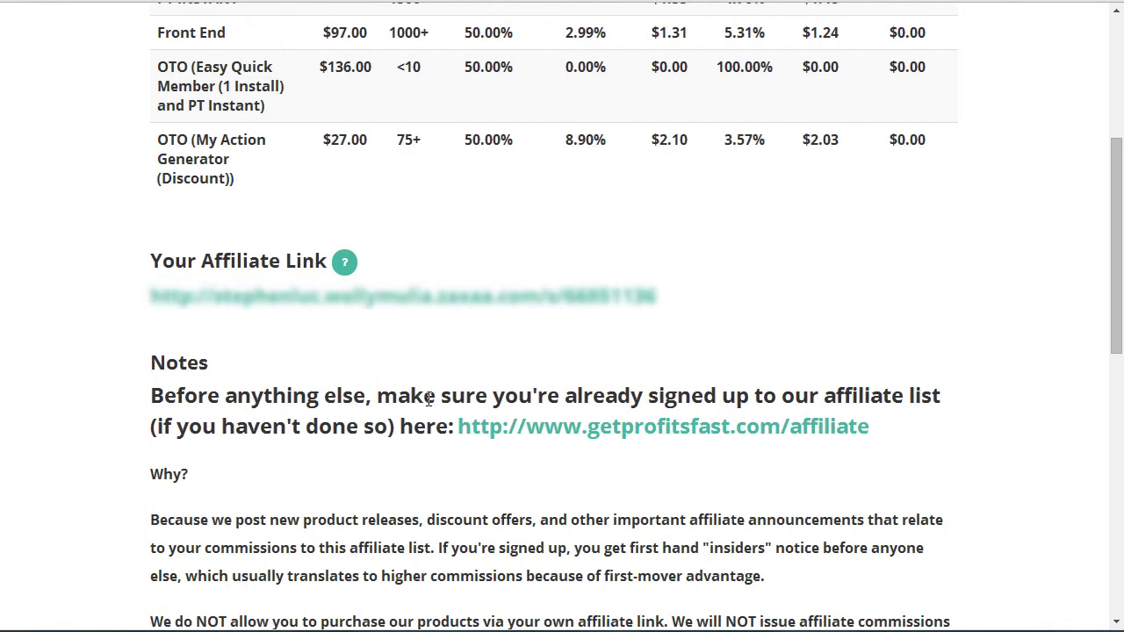
Read the notes on the PT Instant affiliate page and review its banner, text link and swipe copy promotion tools
{"action": "scroll", "coordinate": [368, 365], "scroll_direction": "down", "scroll_amount": 1}
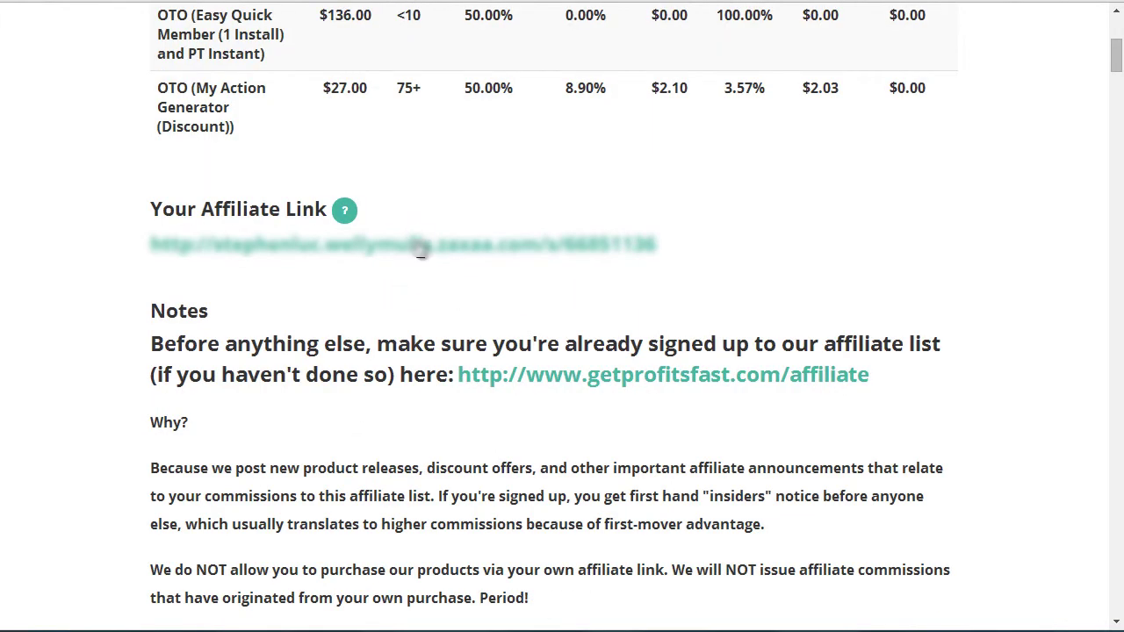
{"action": "scroll", "coordinate": [381, 364], "scroll_direction": "down", "scroll_amount": 1}
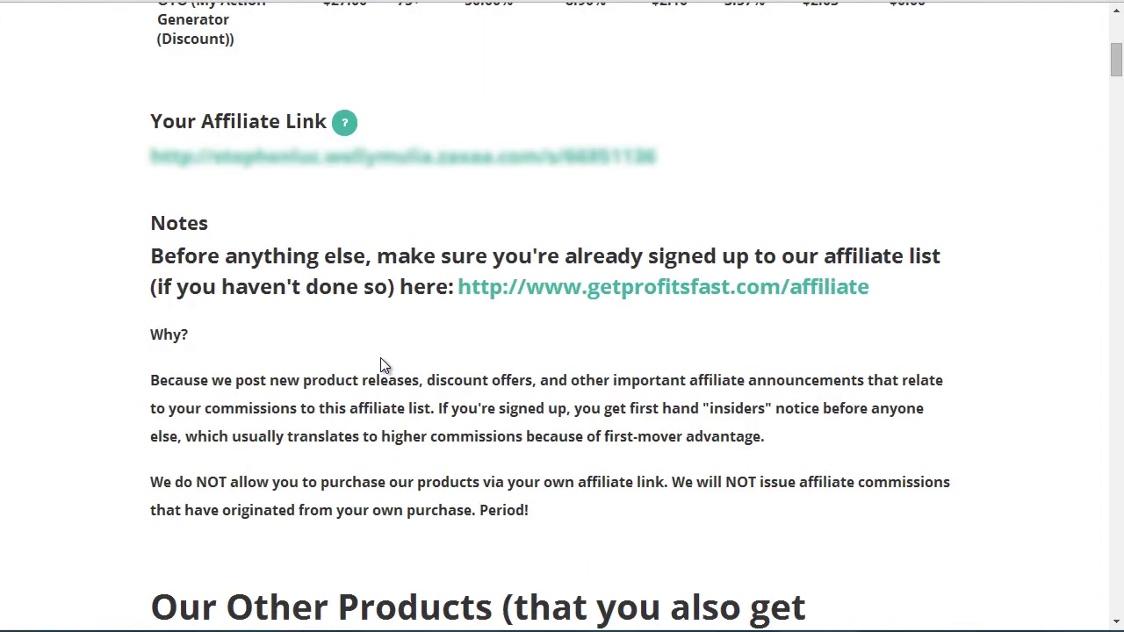
{"action": "scroll", "coordinate": [686, 299], "scroll_direction": "down", "scroll_amount": 4}
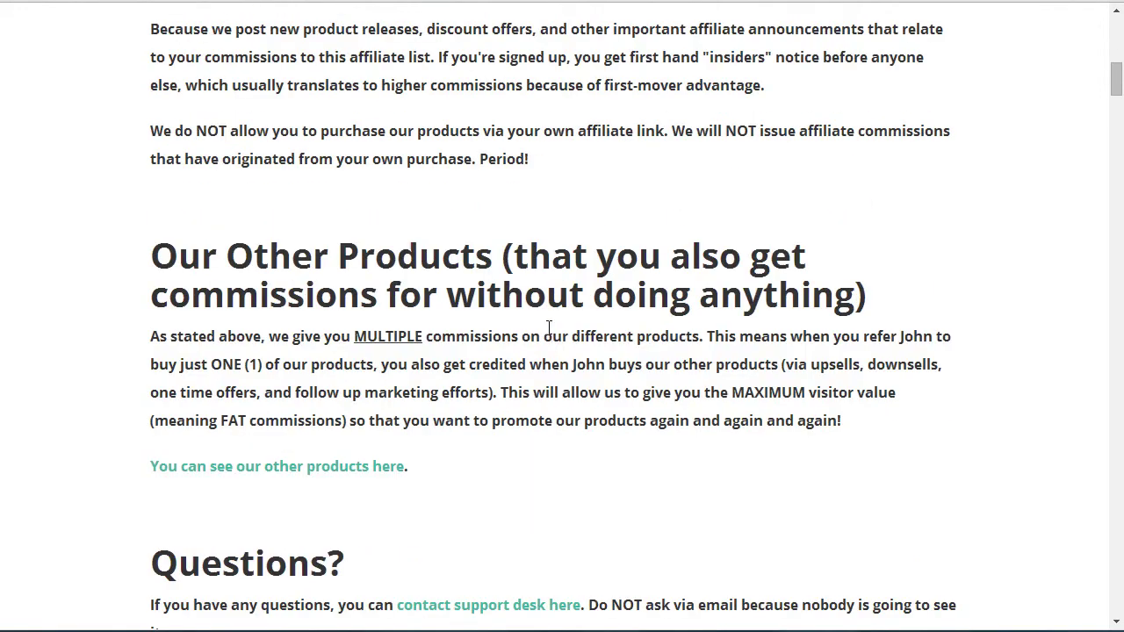
{"action": "scroll", "coordinate": [549, 326], "scroll_direction": "down", "scroll_amount": 7}
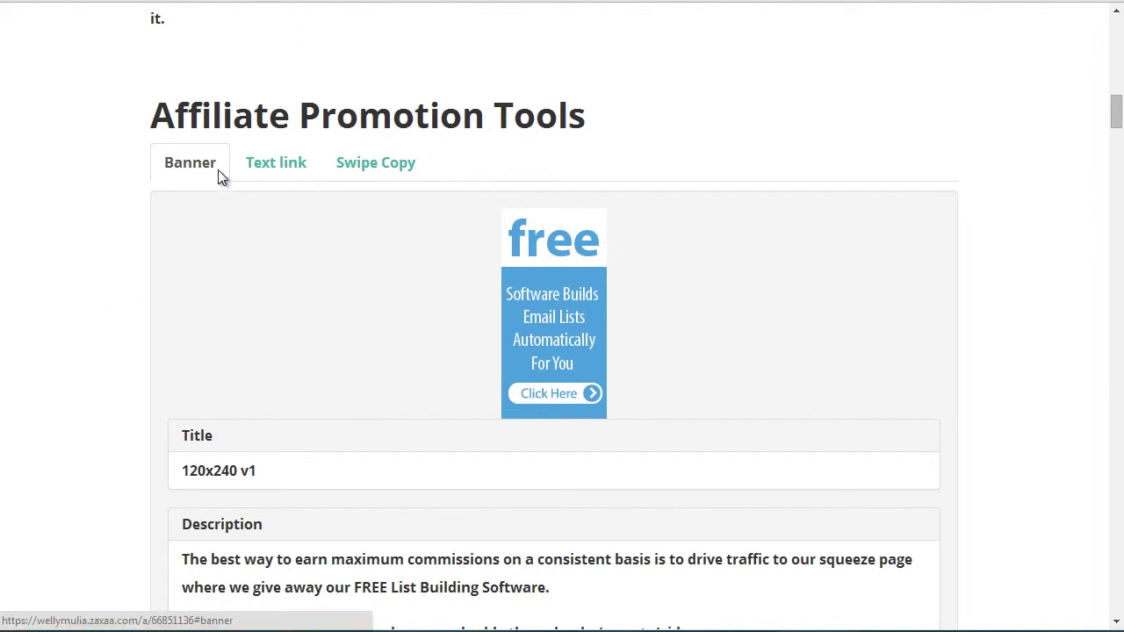
{"action": "scroll", "coordinate": [345, 320], "scroll_direction": "down", "scroll_amount": 3}
{"action": "scroll", "coordinate": [344, 316], "scroll_direction": "up", "scroll_amount": 6}
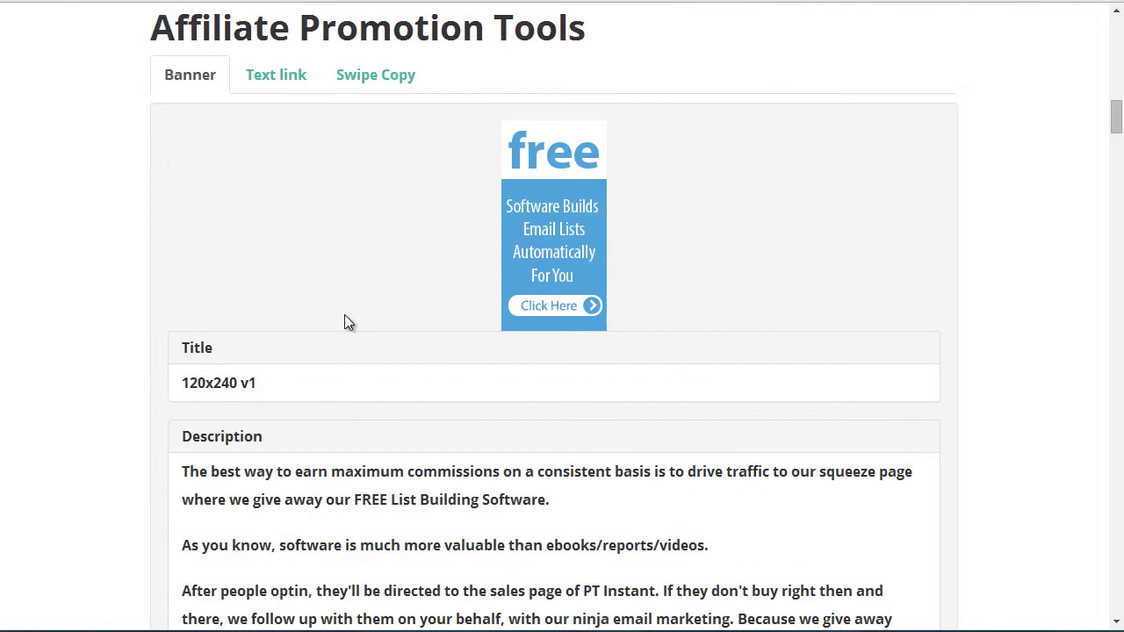
{"action": "scroll", "coordinate": [334, 325], "scroll_direction": "down", "scroll_amount": 2}
{"action": "left_click", "coordinate": [294, 255]}
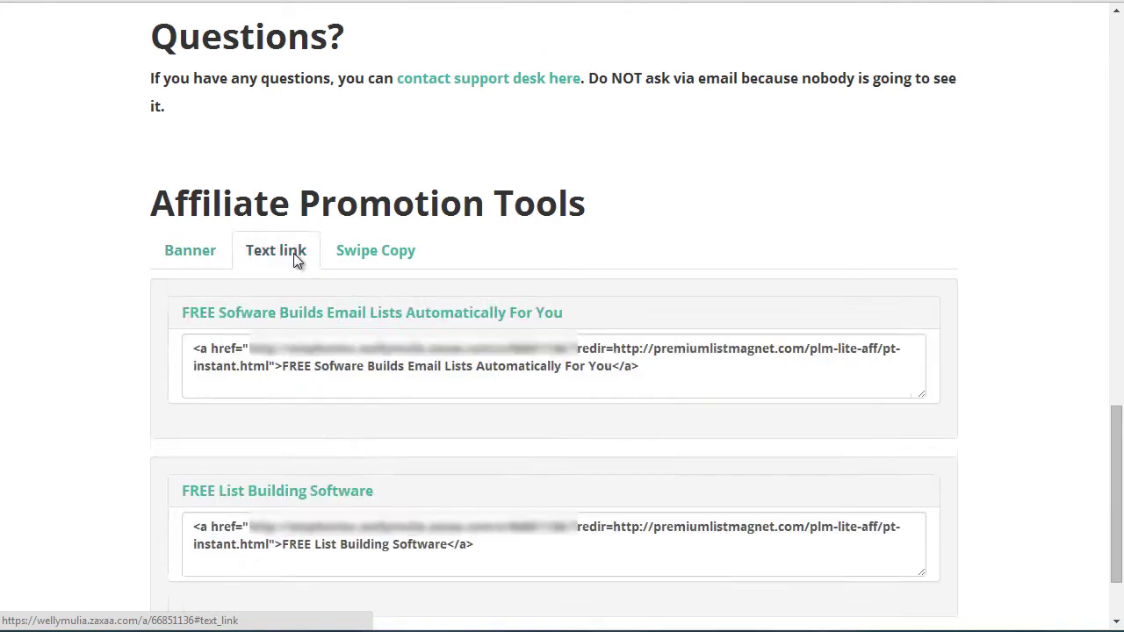
{"action": "left_click", "coordinate": [376, 250]}
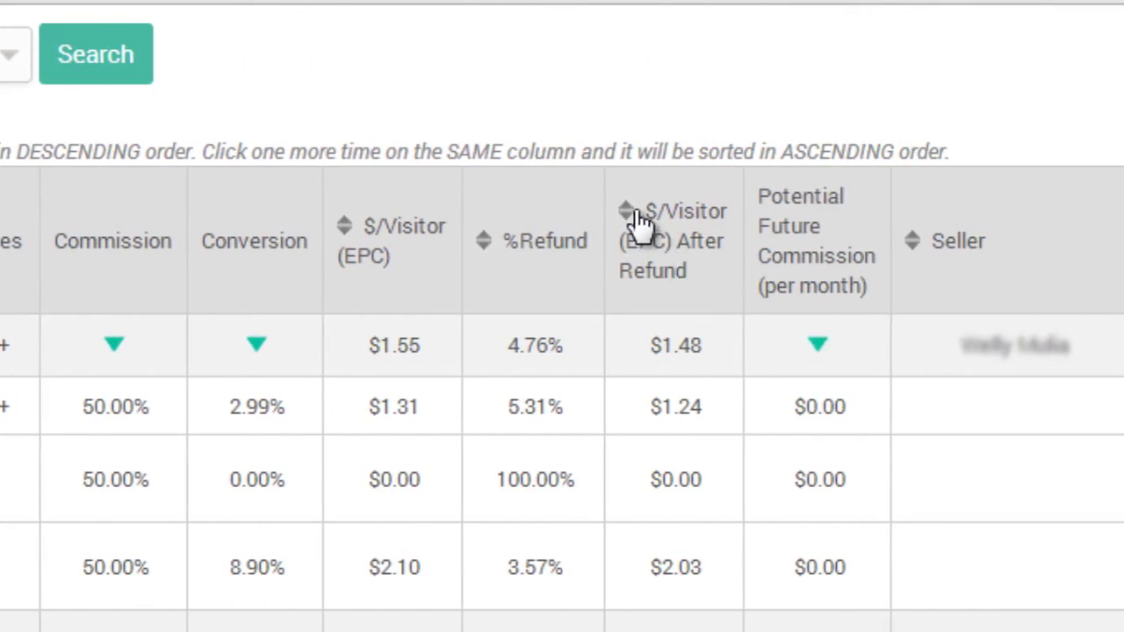
Sort the marketplace products by $/Visitor (EPC) After Refund and search them with the date range set to Today
{"action": "left_click", "coordinate": [635, 226]}
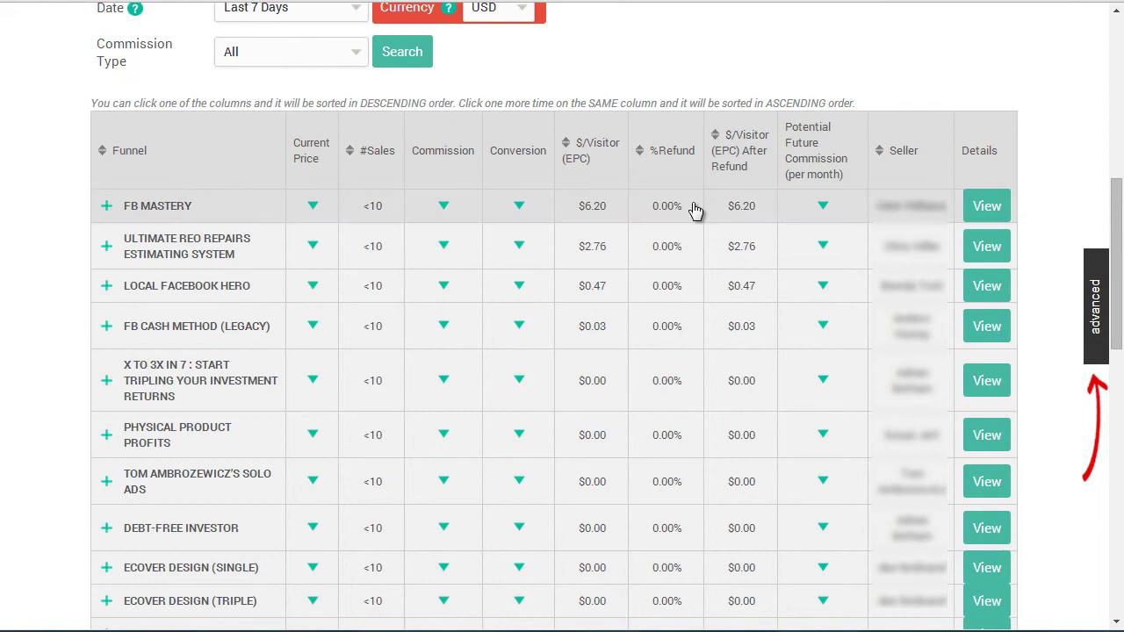
{"action": "scroll", "coordinate": [746, 347], "scroll_direction": "up", "scroll_amount": 1}
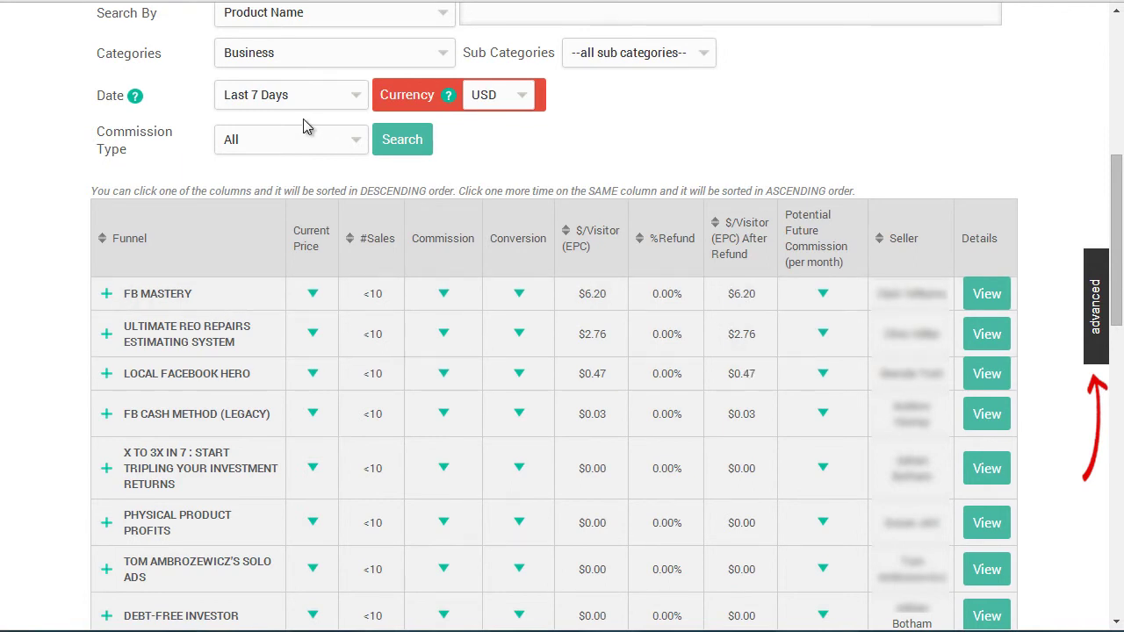
{"action": "left_click", "coordinate": [316, 102]}
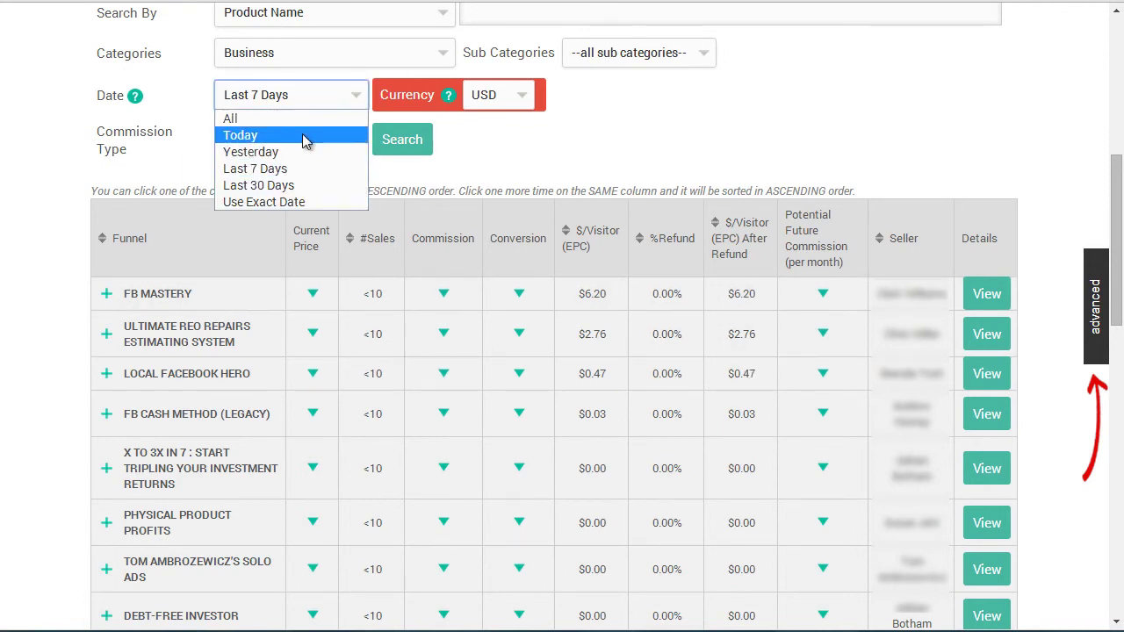
{"action": "left_click", "coordinate": [308, 137]}
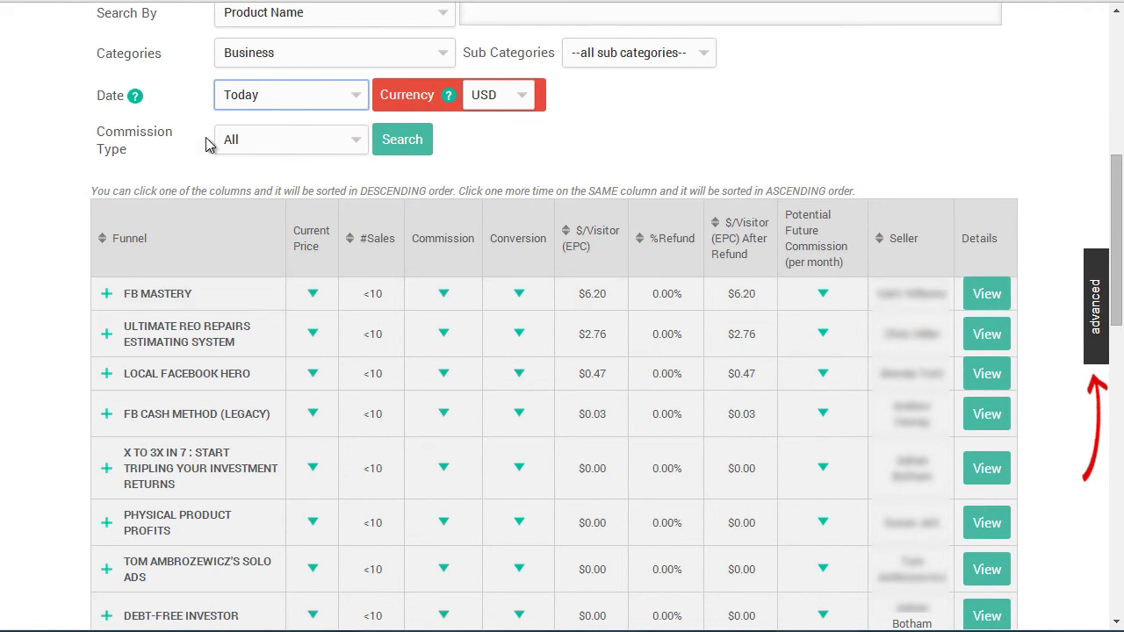
{"action": "left_click", "coordinate": [408, 141]}
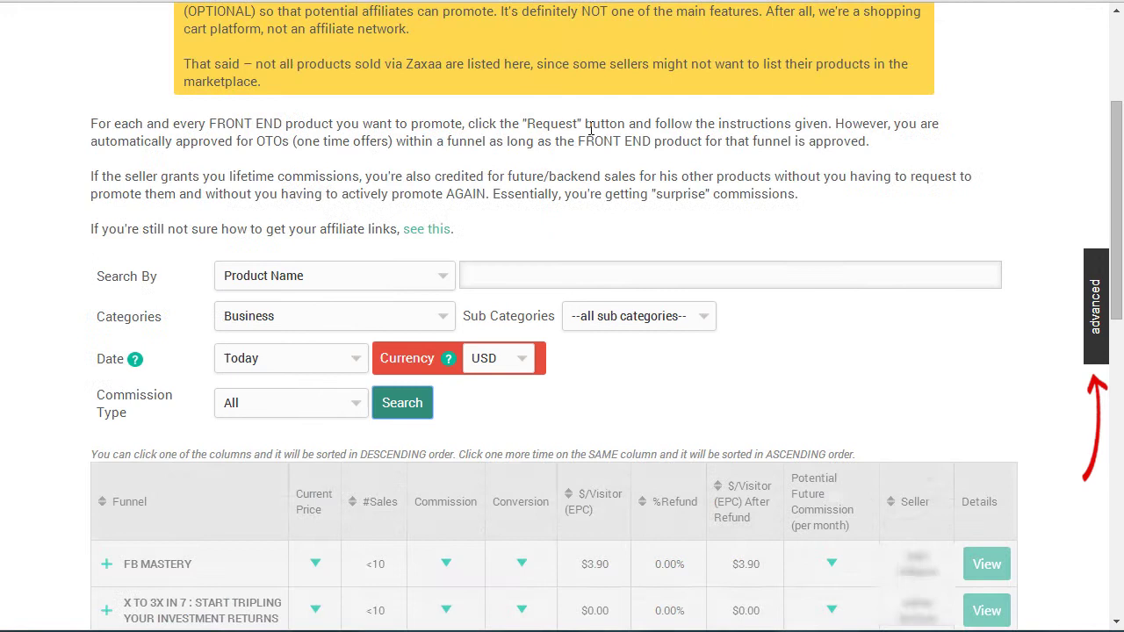
{"action": "scroll", "coordinate": [590, 130], "scroll_direction": "down", "scroll_amount": 4}
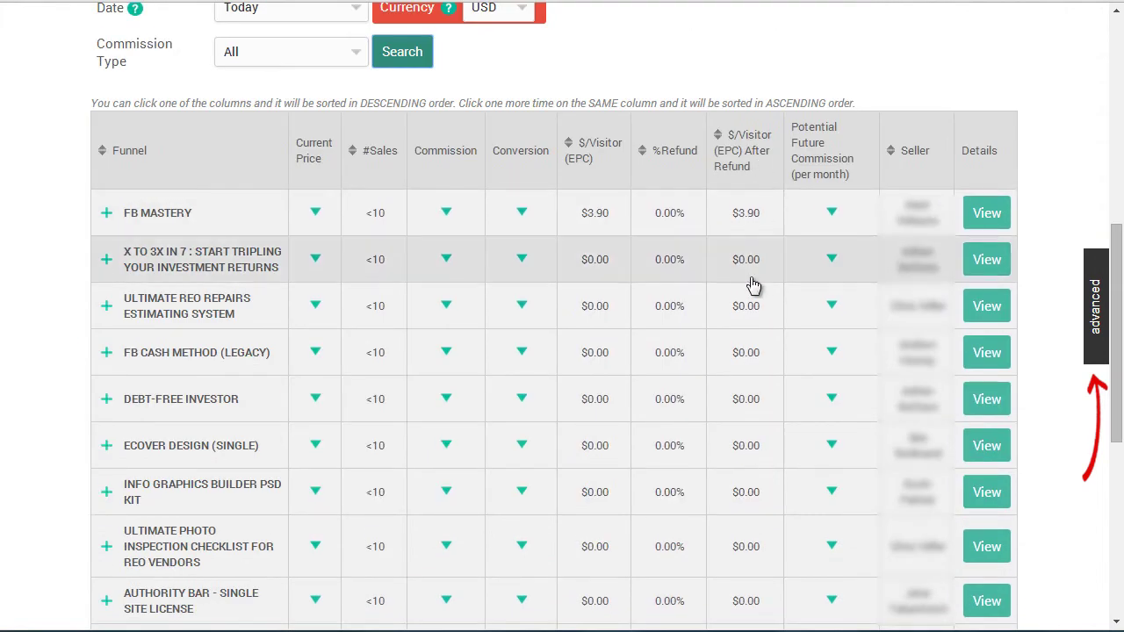
Switch the marketplace date filter to Use Exact Date and set its start date to 2014-01-01
{"action": "scroll", "coordinate": [743, 477], "scroll_direction": "up", "scroll_amount": 3}
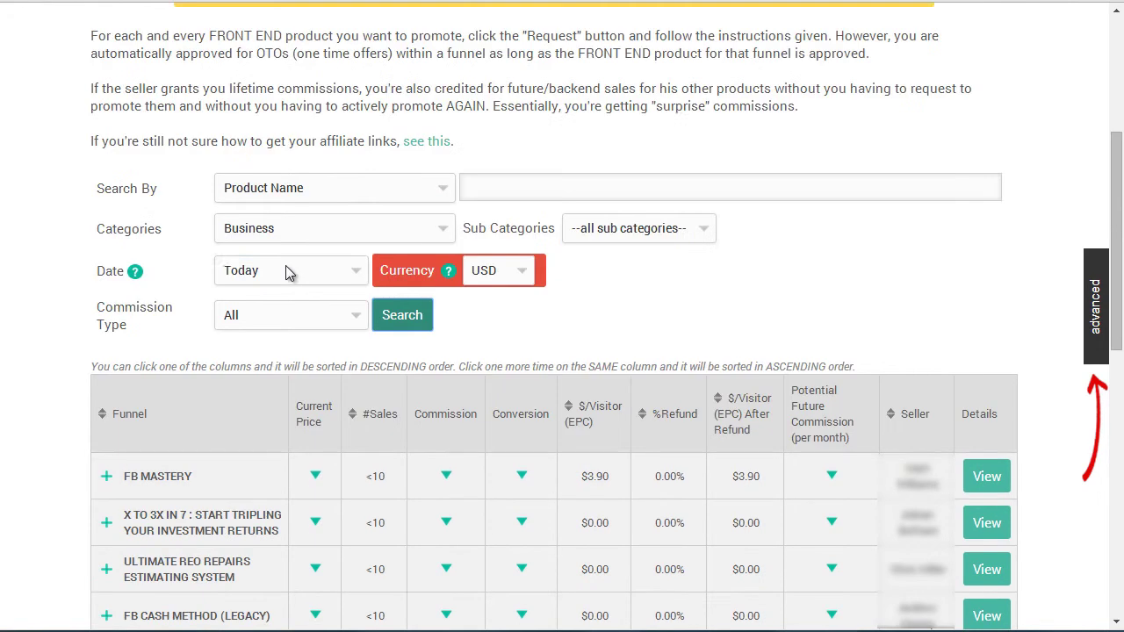
{"action": "left_click", "coordinate": [286, 269]}
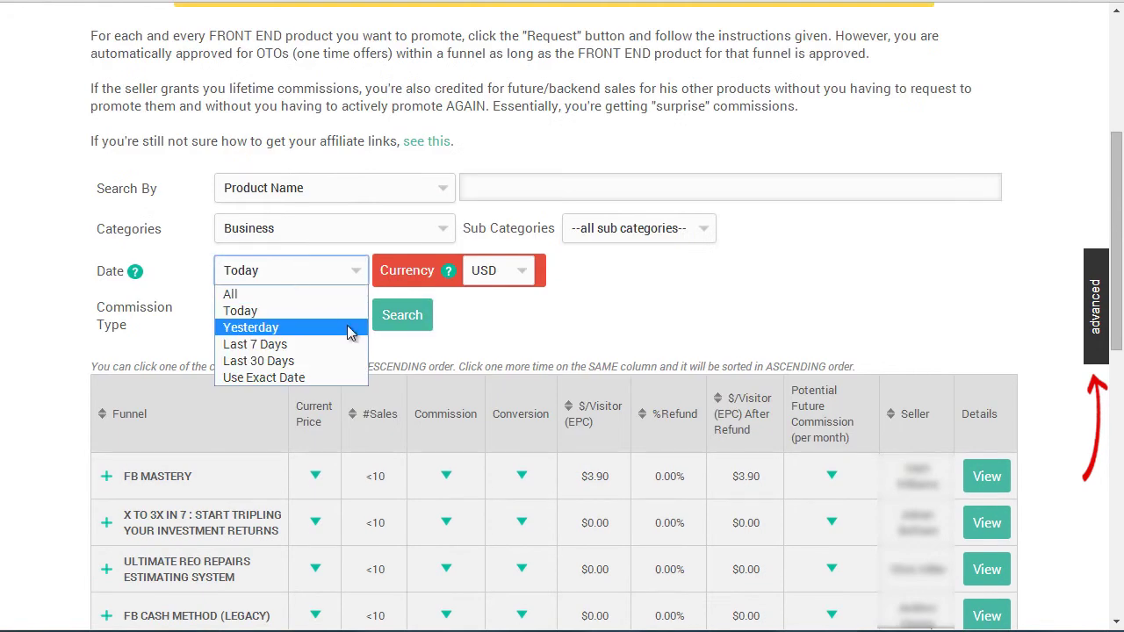
{"action": "left_click", "coordinate": [305, 377]}
{"action": "left_click", "coordinate": [502, 272]}
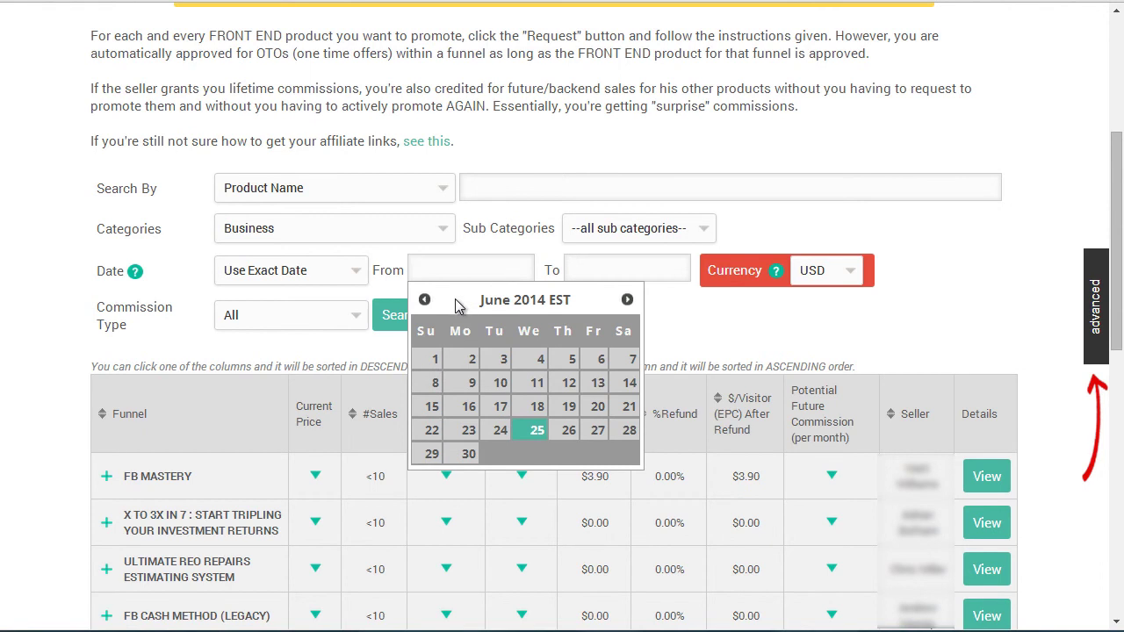
{"action": "left_click", "coordinate": [424, 300]}
{"action": "left_click", "coordinate": [425, 300]}
{"action": "left_click", "coordinate": [424, 300]}
{"action": "left_click", "coordinate": [424, 301]}
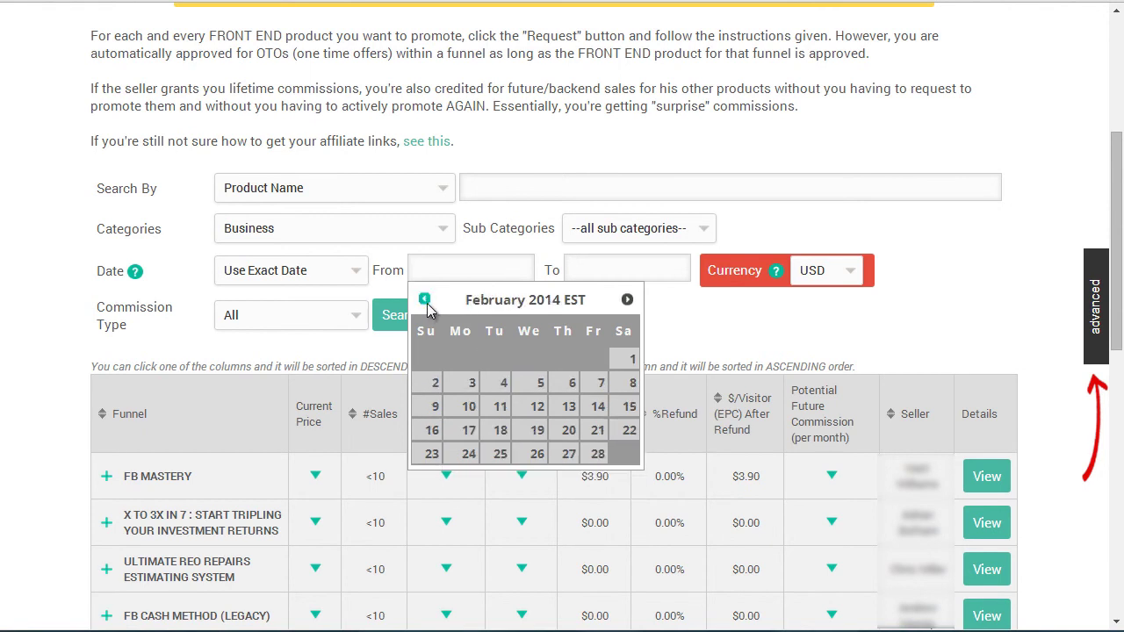
{"action": "left_click", "coordinate": [424, 301]}
{"action": "left_click", "coordinate": [530, 359]}
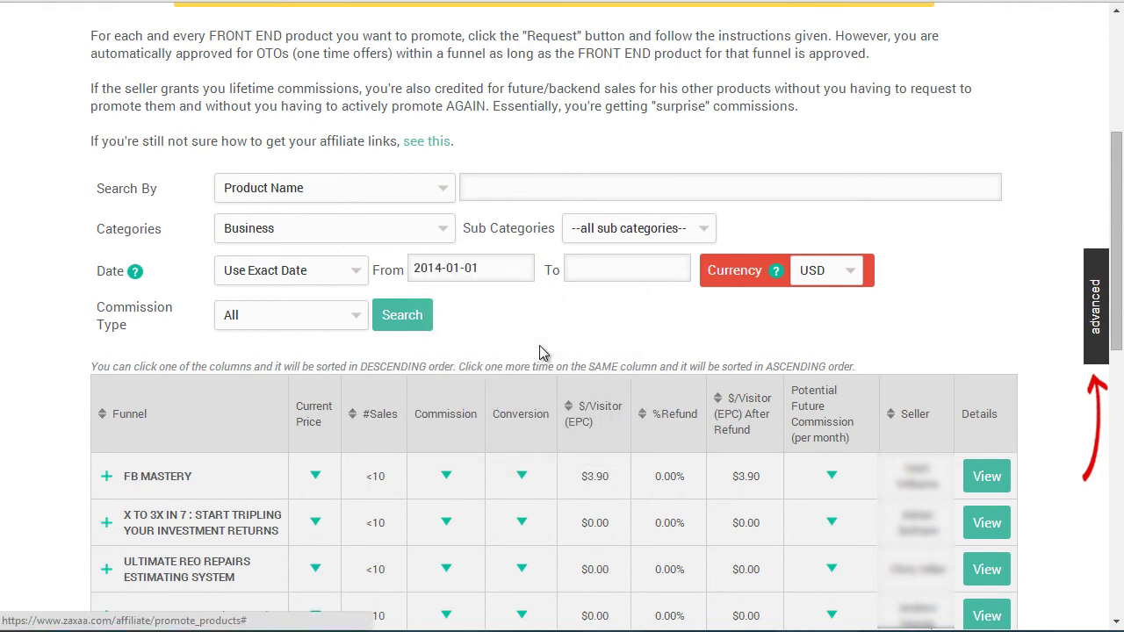
Set the end date of the range to 2014-06-25 and run the marketplace search
{"action": "left_click", "coordinate": [624, 277]}
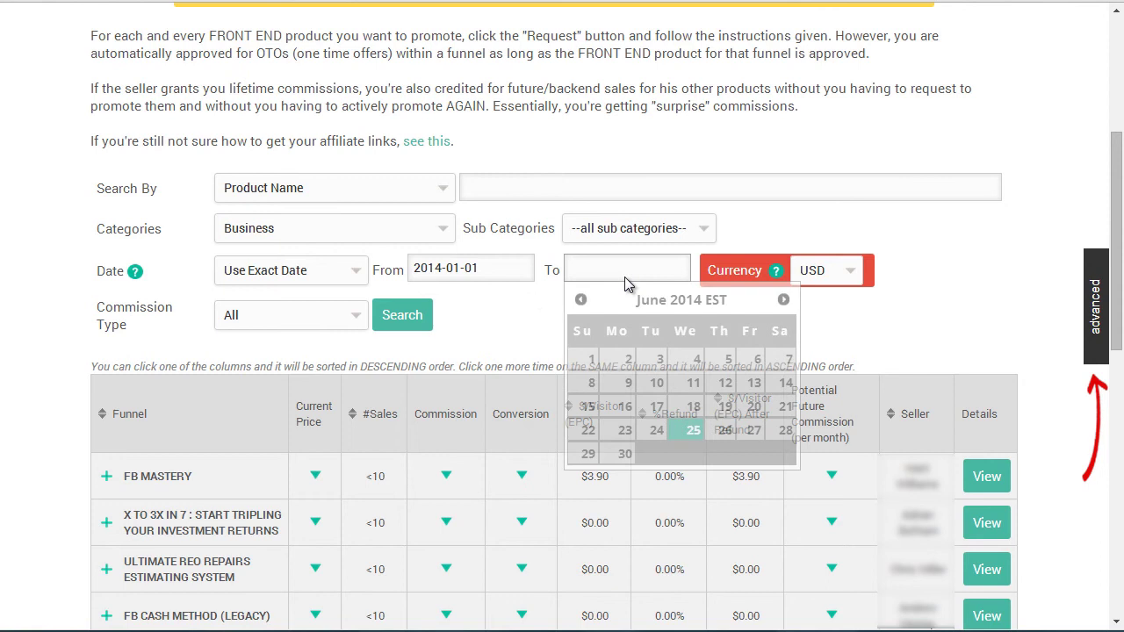
{"action": "left_click", "coordinate": [690, 430]}
{"action": "left_click", "coordinate": [403, 315]}
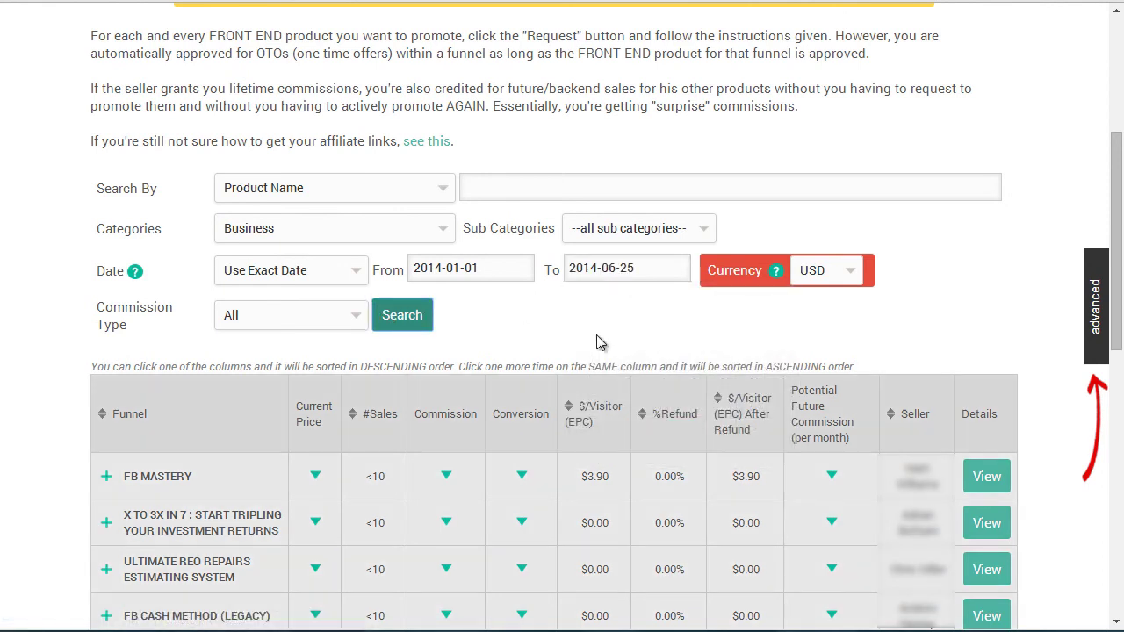
{"action": "scroll", "coordinate": [608, 342], "scroll_direction": "down", "scroll_amount": 1}
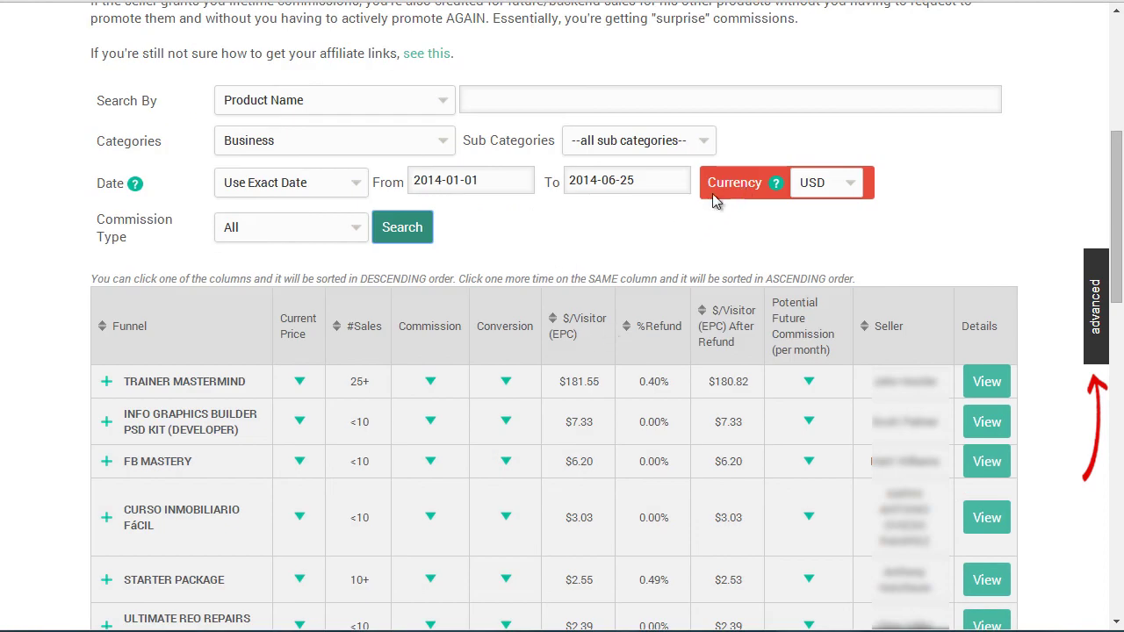